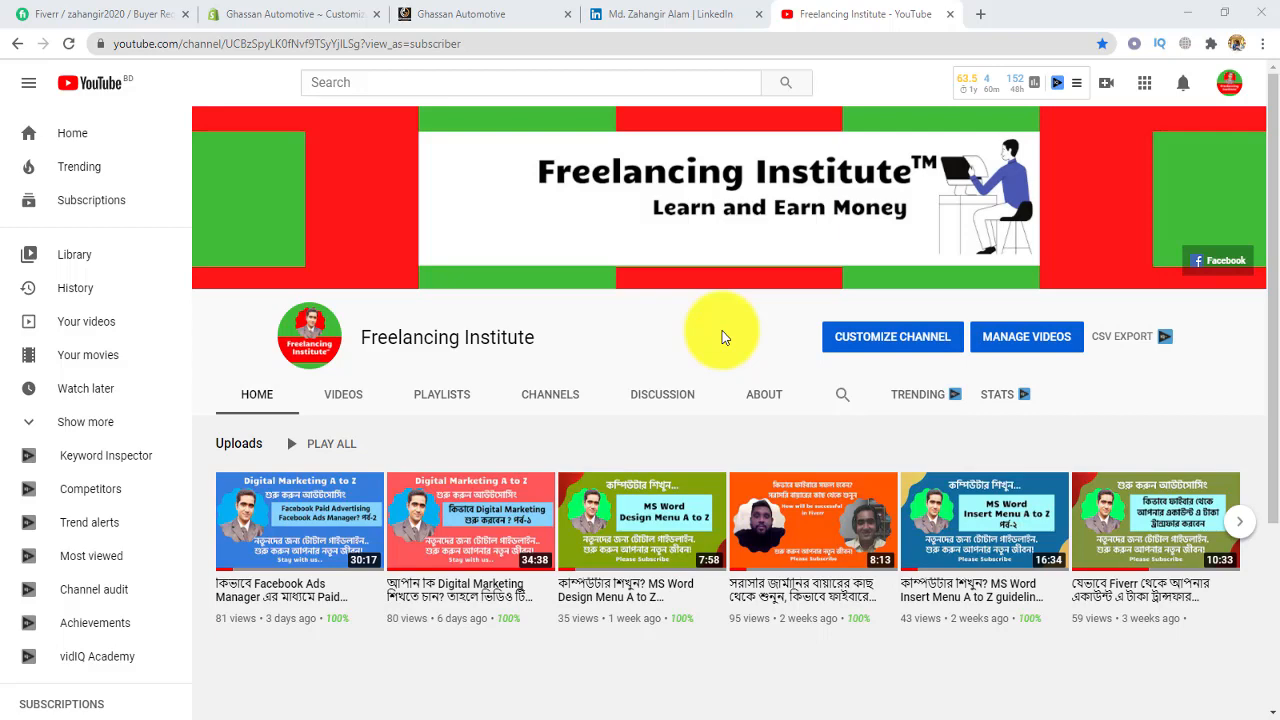
click(684, 12)
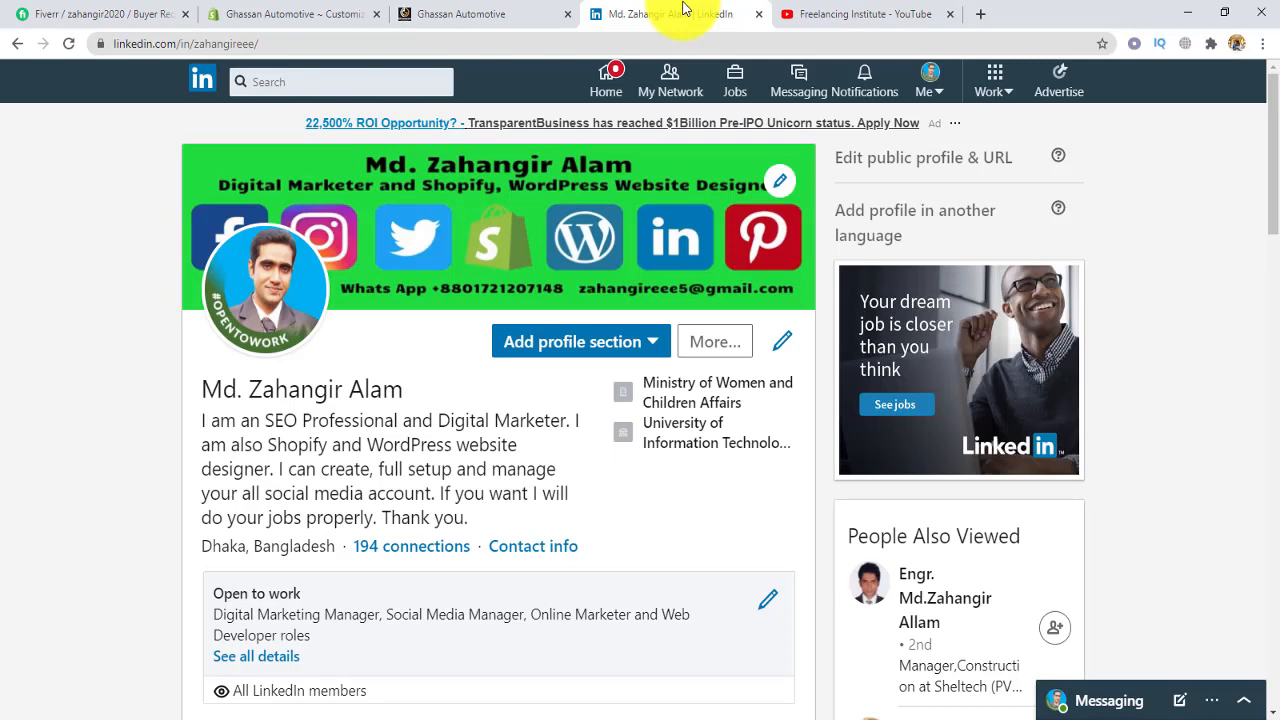
click(857, 14)
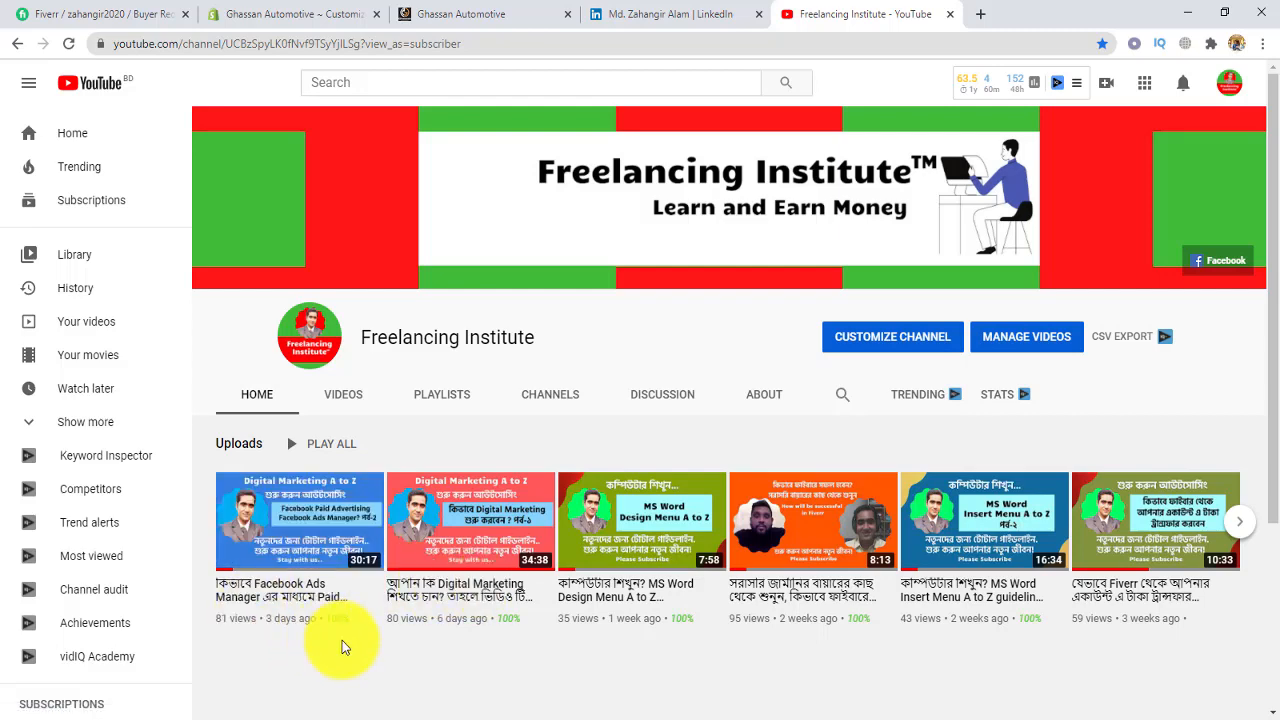
- Switch to the LinkedIn profile and open LinkedIn's advertising Campaign Manager
click(670, 14)
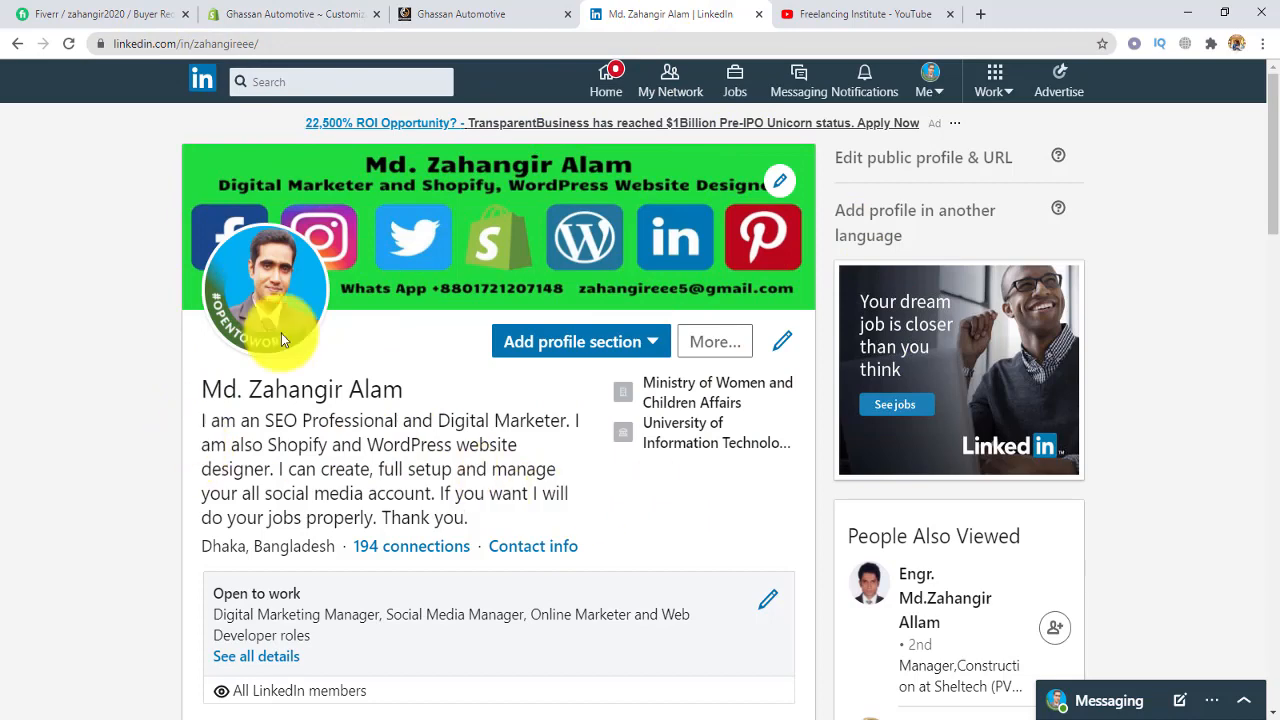
scroll(540, 428, down, 3)
scroll(523, 434, up, 3)
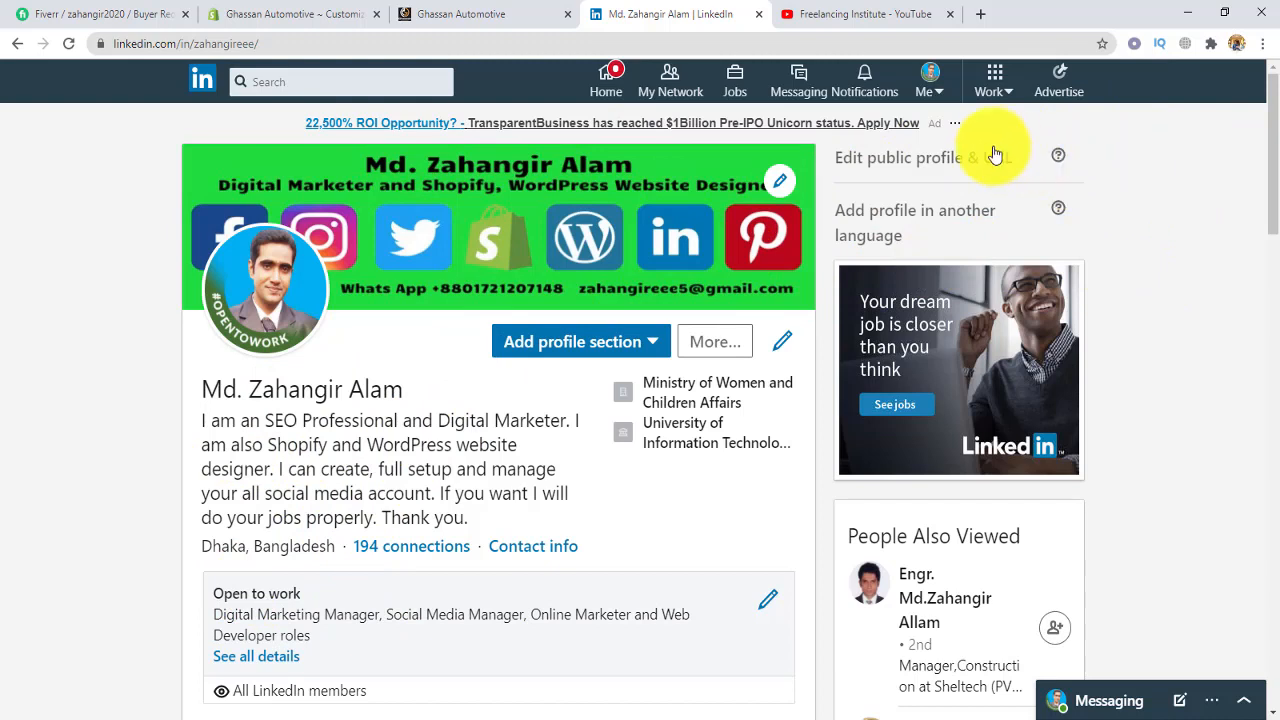
click(995, 80)
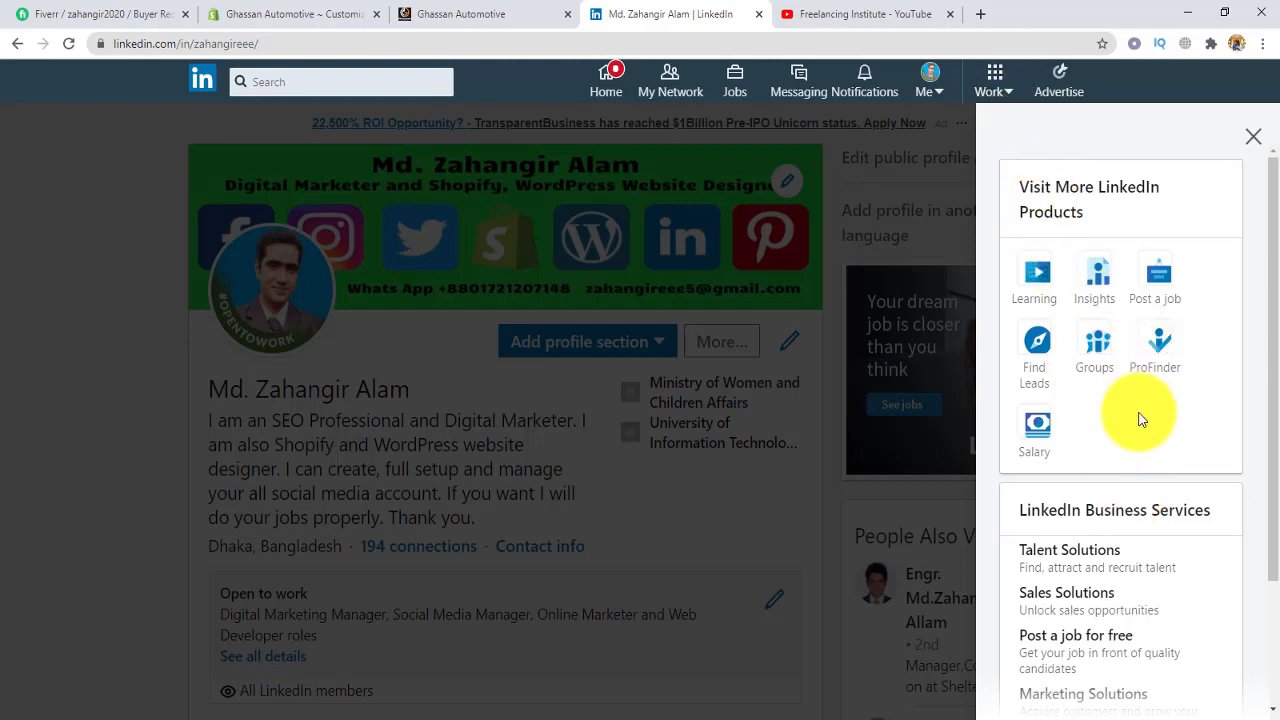
scroll(1140, 415, down, 3)
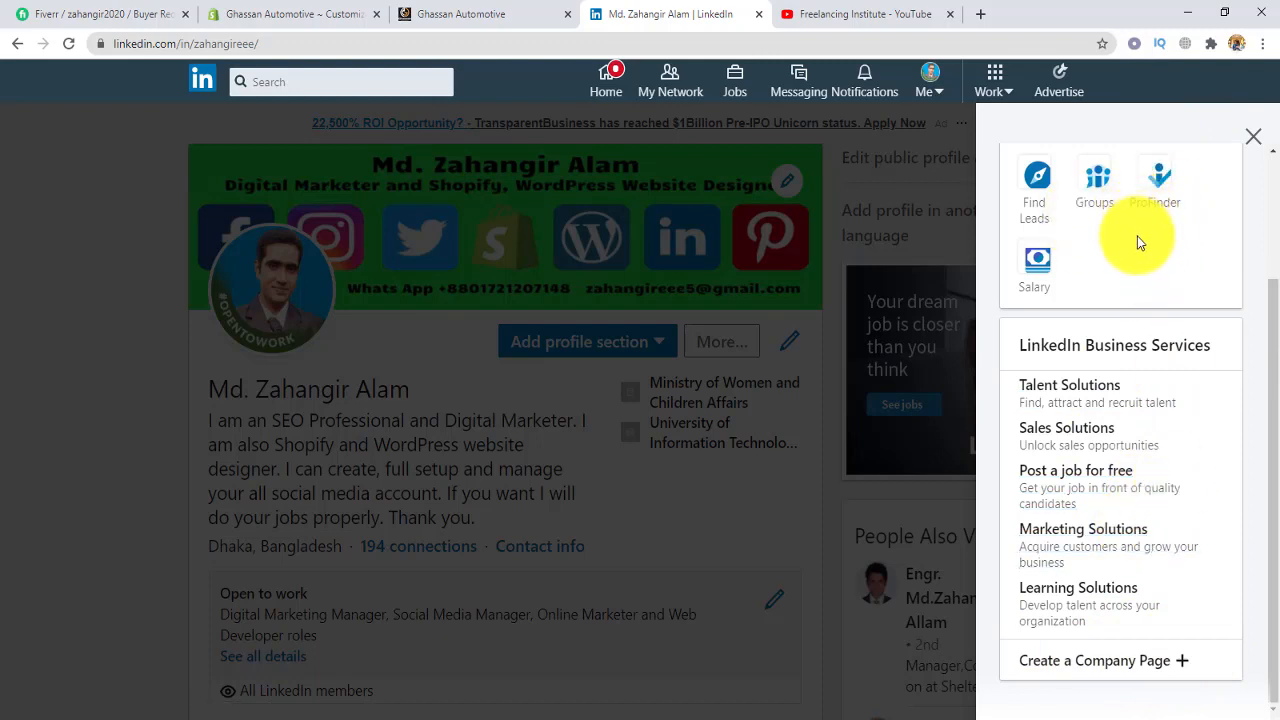
click(1059, 86)
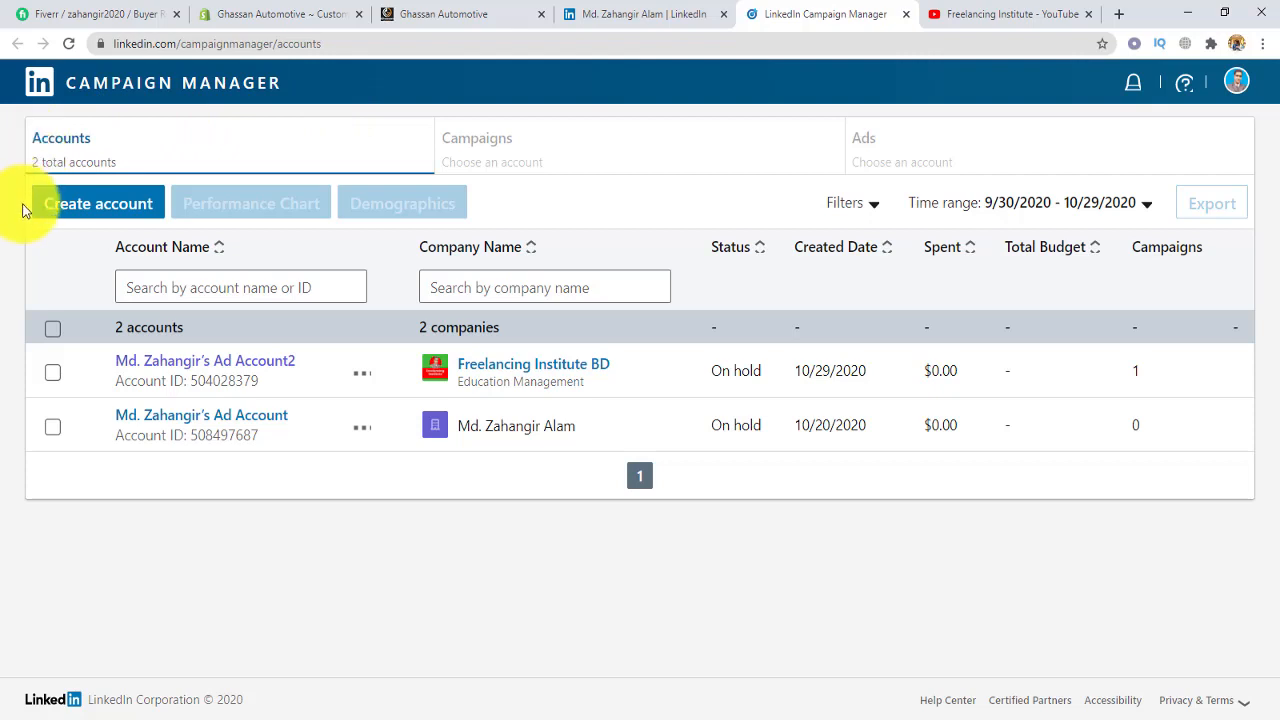
- Start a new advertising account, shorten its name to "Ad Account" and set the currency to United States of America, Dollar (USD)
click(110, 216)
click(471, 204)
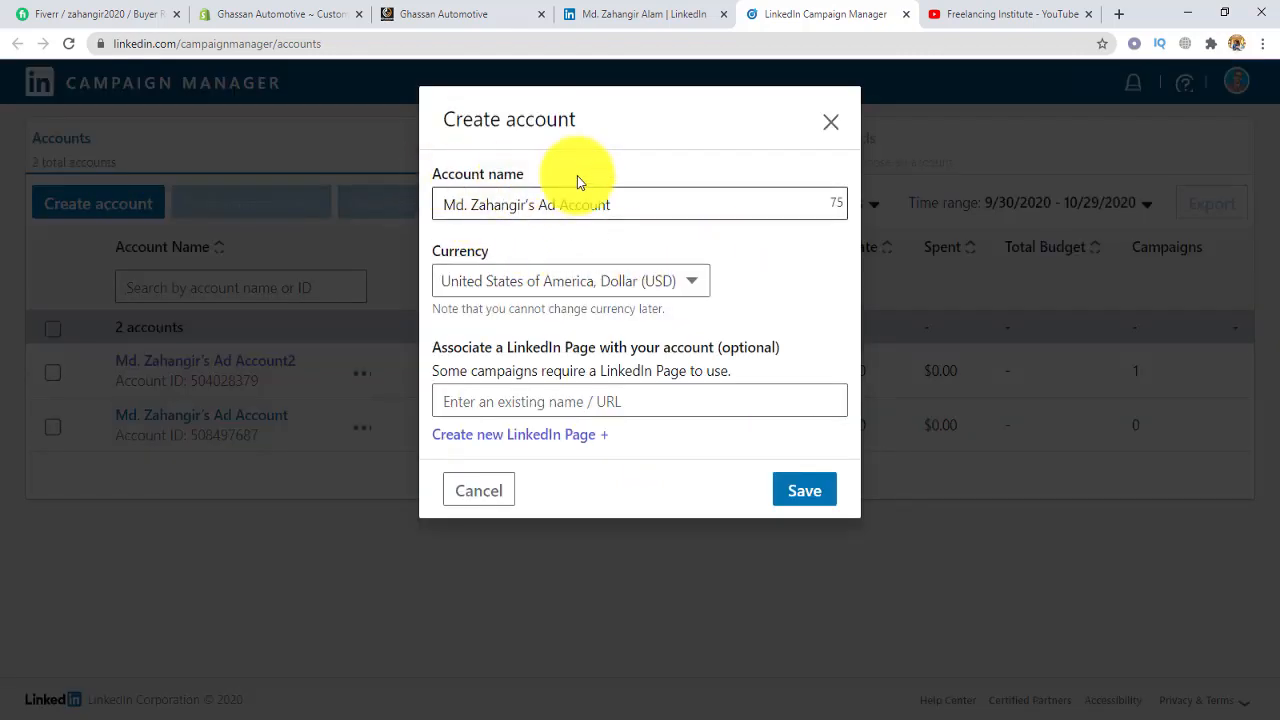
click(649, 205)
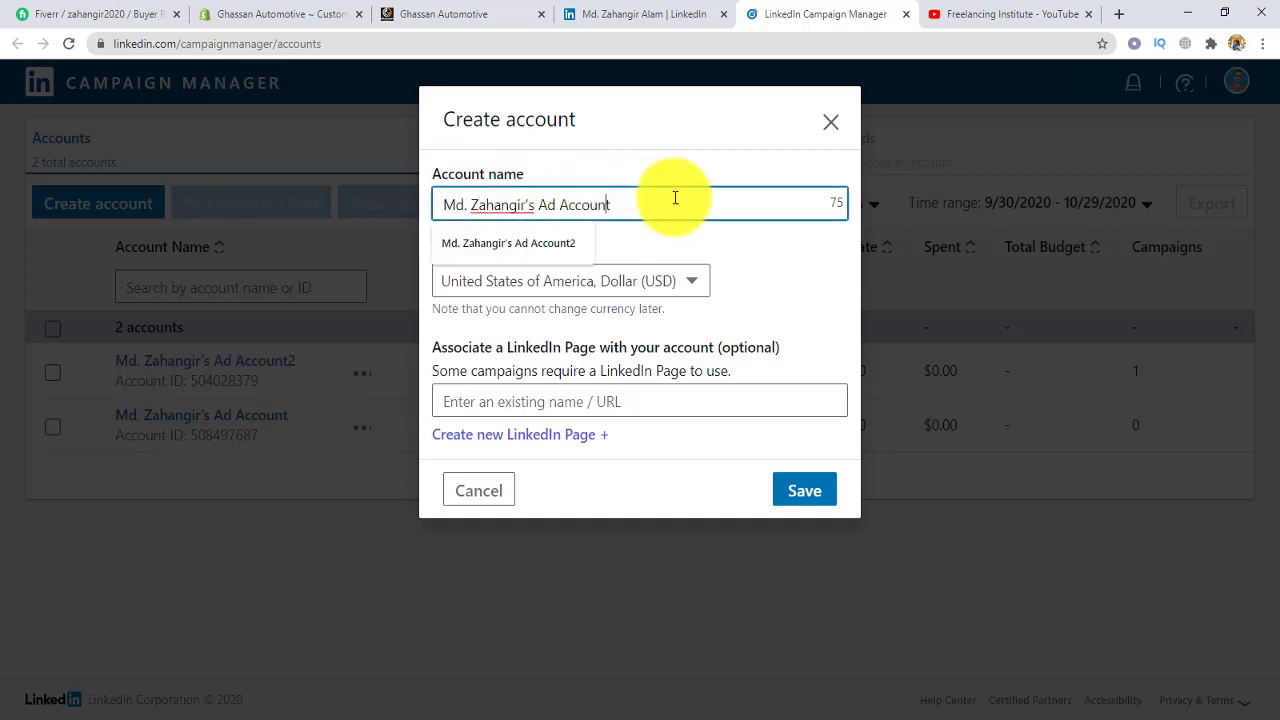
key(BackSpace)
key(BackSpace)
key(BackSpace)
key(BackSpace)
key(BackSpace)
key(BackSpace)
key(BackSpace)
key(BackSpace)
key(BackSpace)
key(BackSpace)
key(BackSpace)
key(BackSpace)
key(BackSpace)
key(BackSpace)
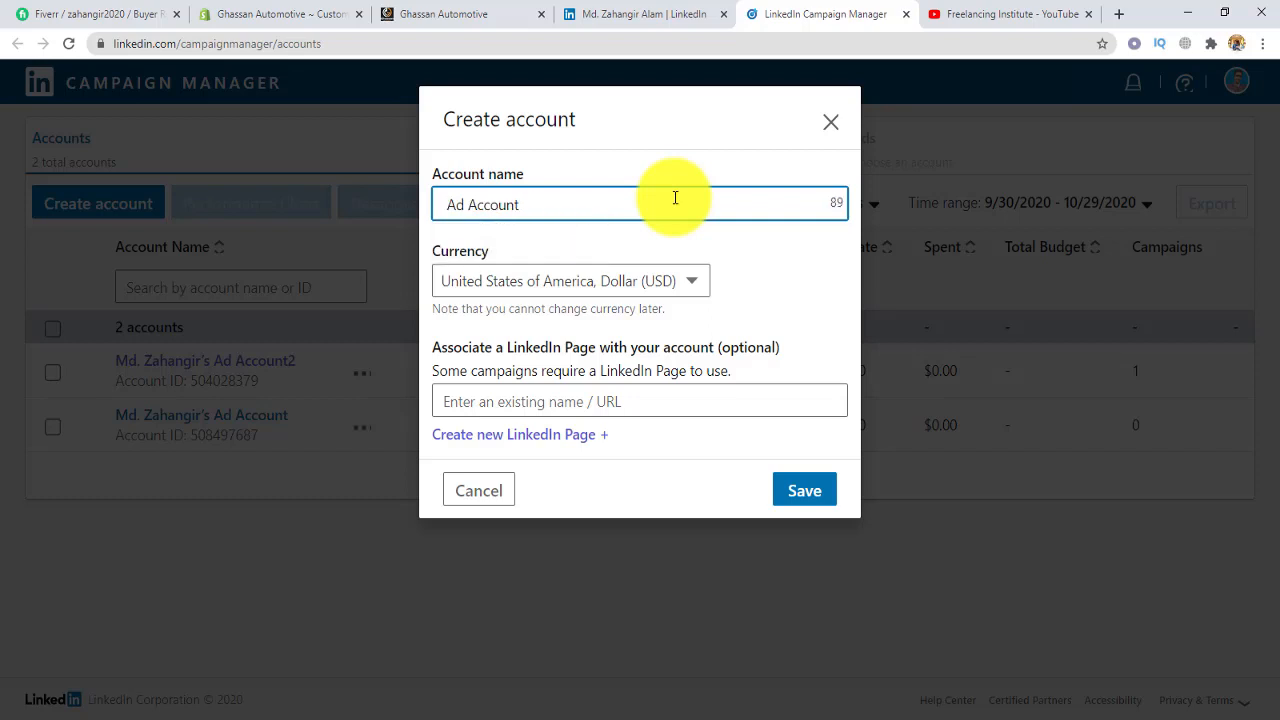
click(569, 213)
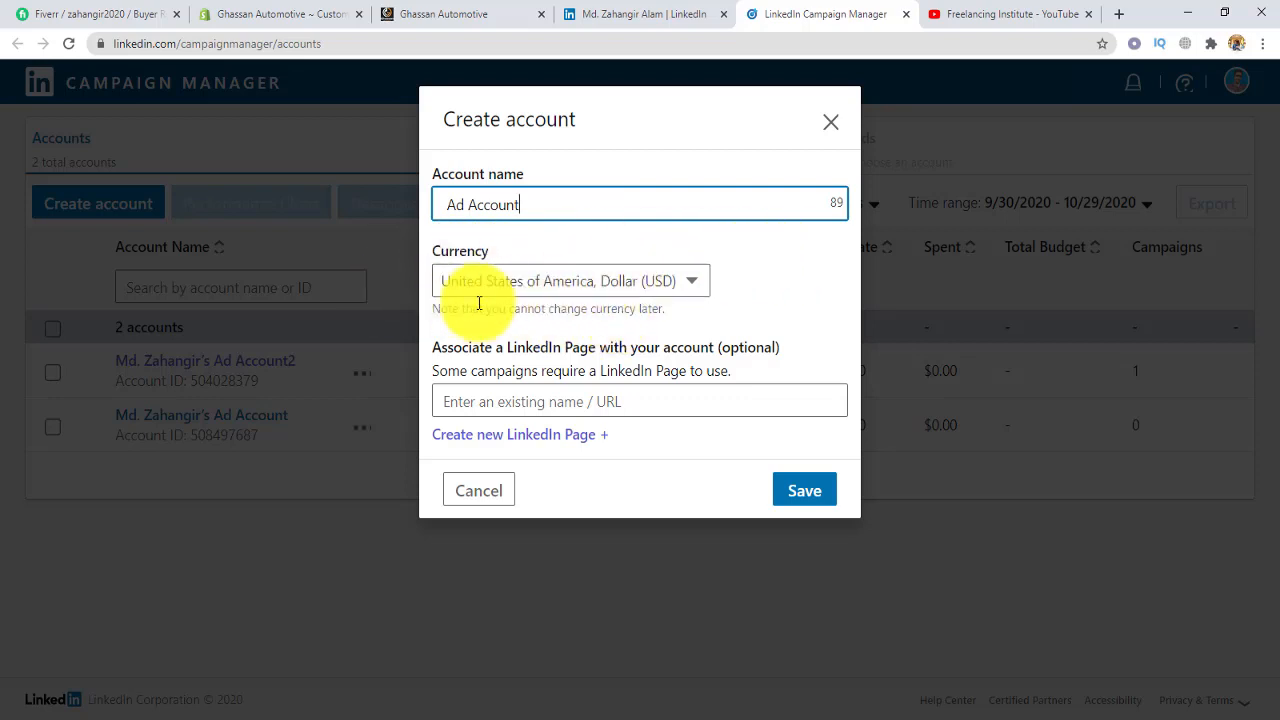
click(691, 284)
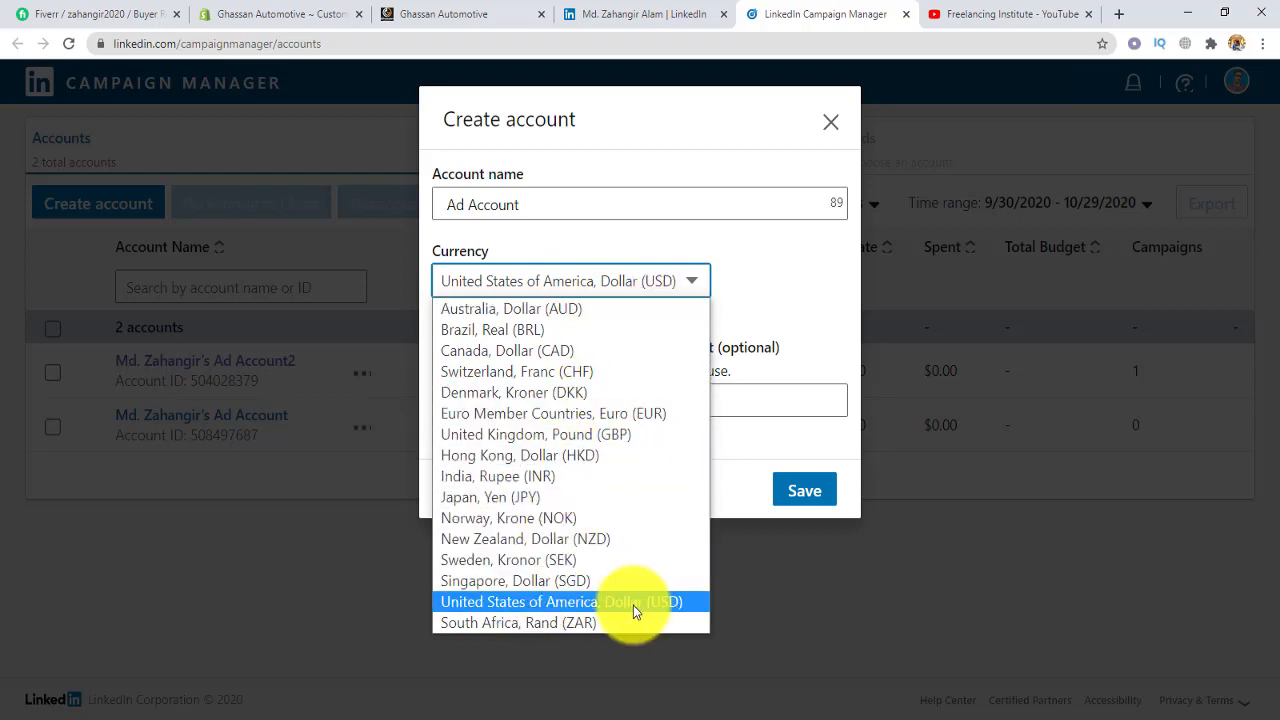
click(661, 600)
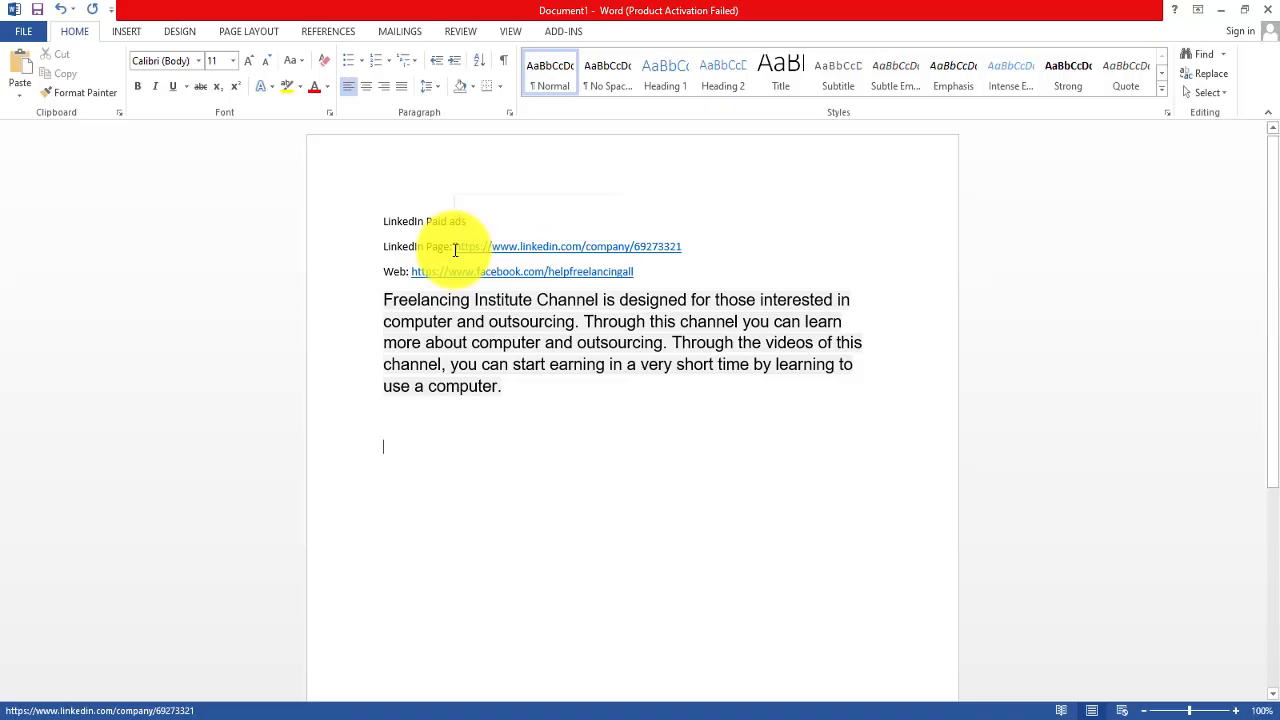
- Copy the LinkedIn page URL from the Word document, associate the Freelancing Institute BD page with the ad account, and save the account
drag(454, 248, 683, 254)
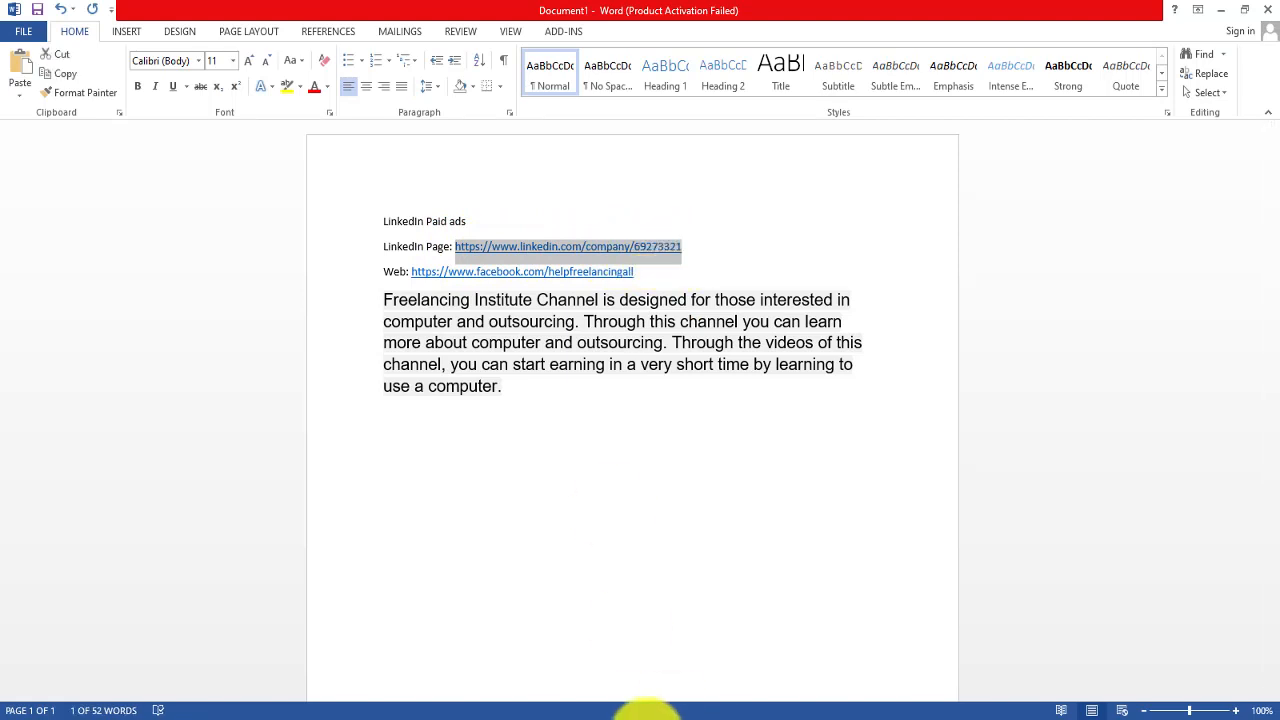
click(571, 719)
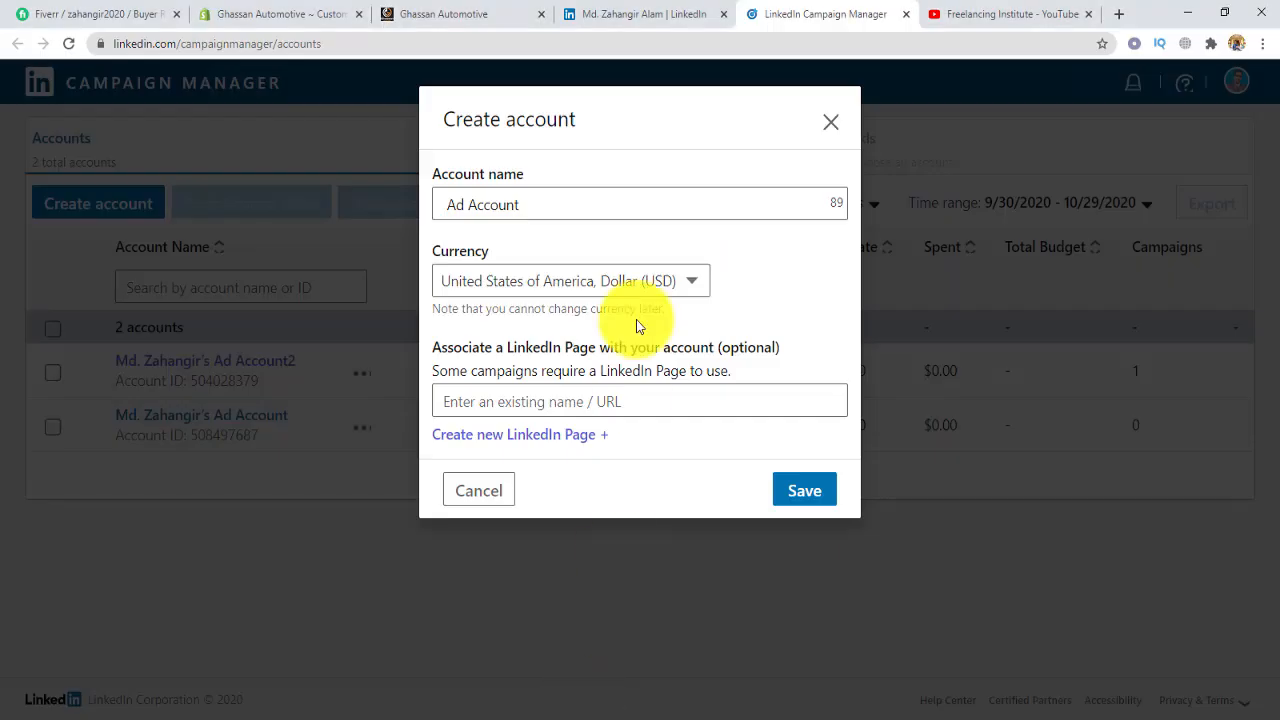
click(474, 404)
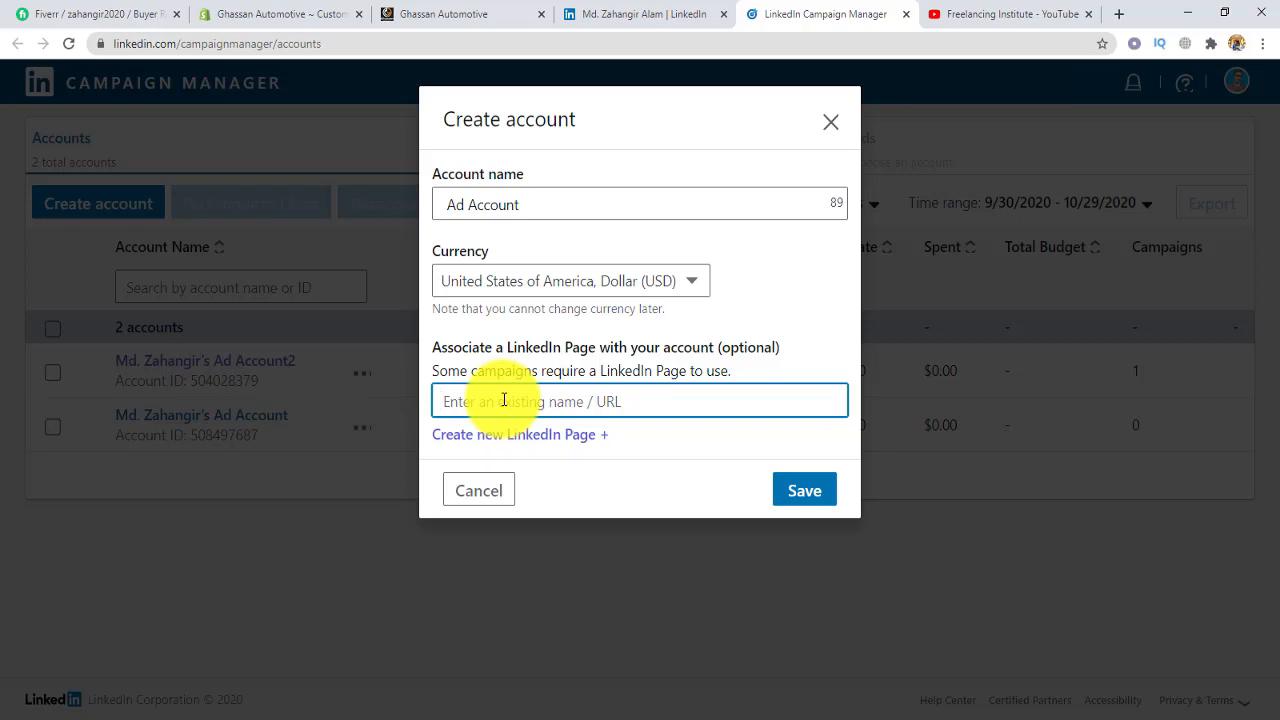
key(ctrl+v)
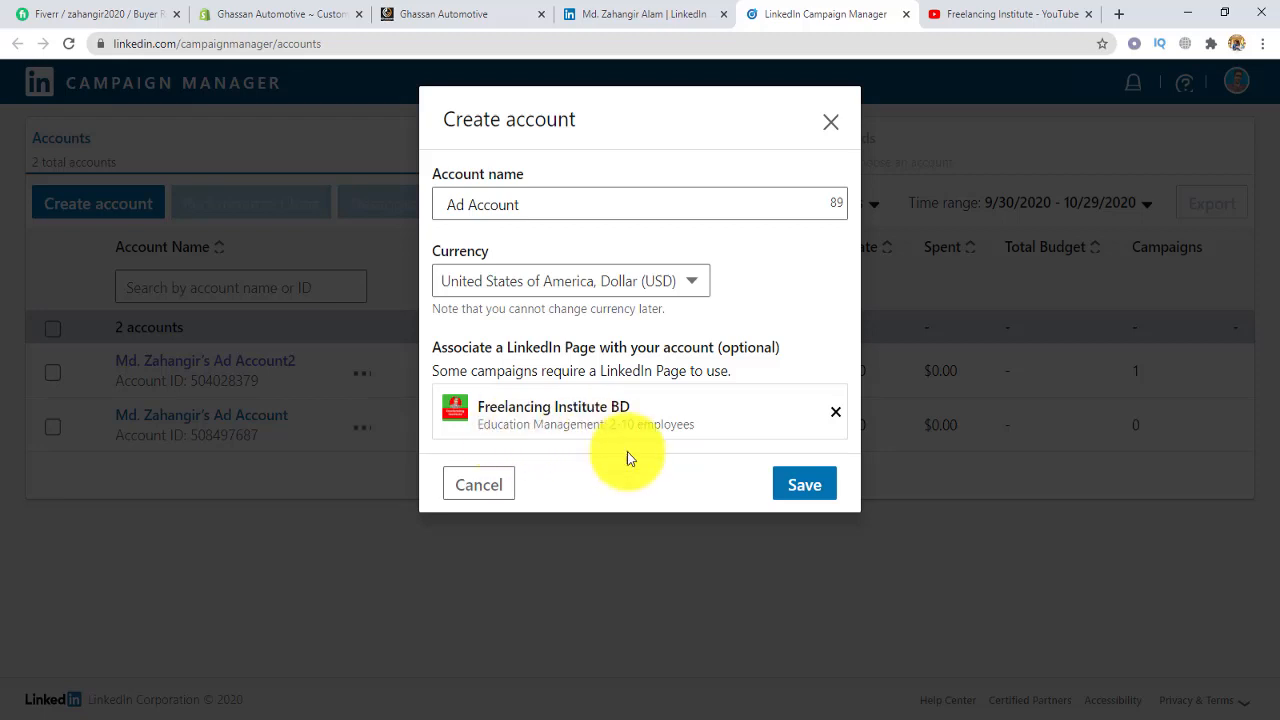
click(795, 485)
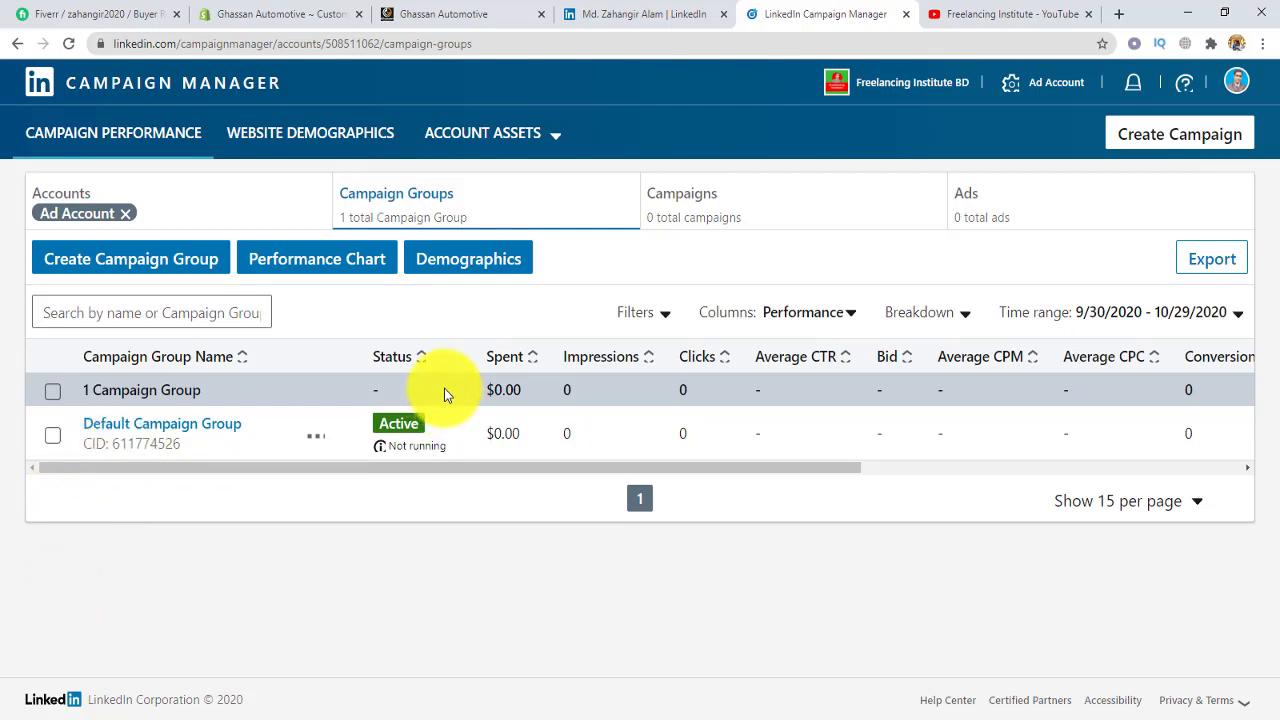
- Create a new campaign in the Default Campaign Group with Website visits as its objective
click(1185, 140)
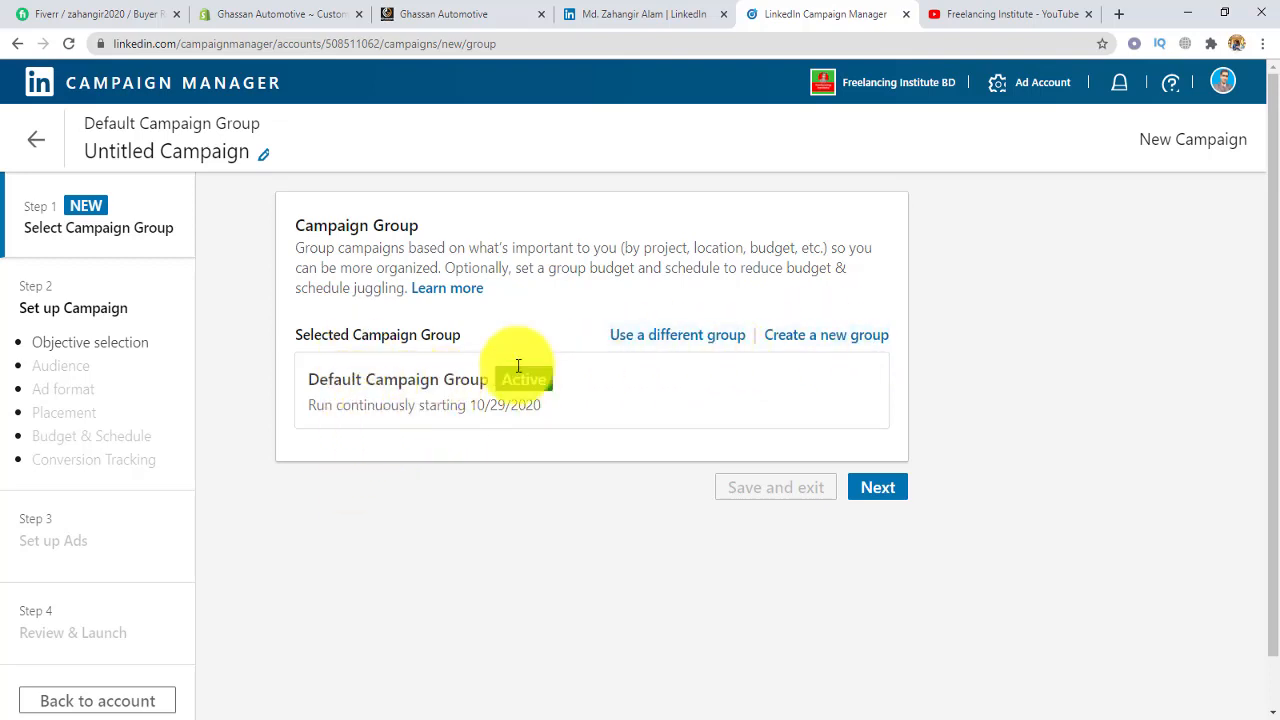
click(878, 489)
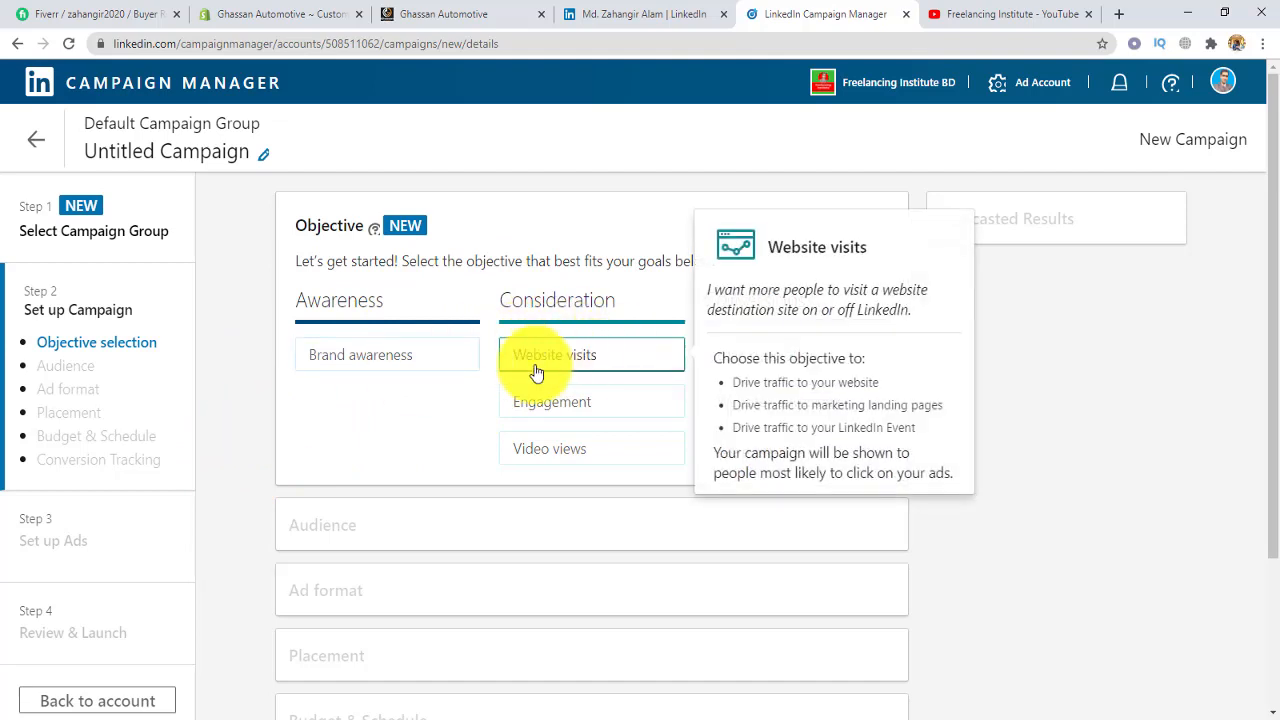
mouse_move(557, 363)
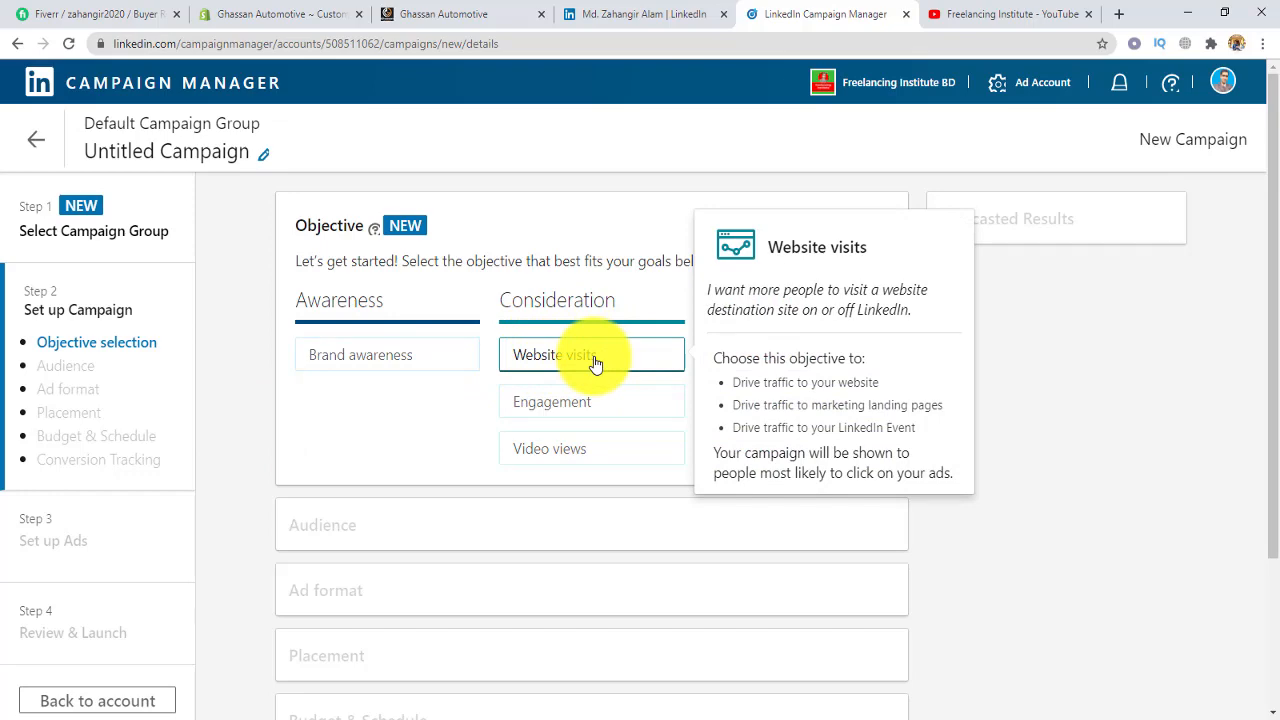
click(595, 360)
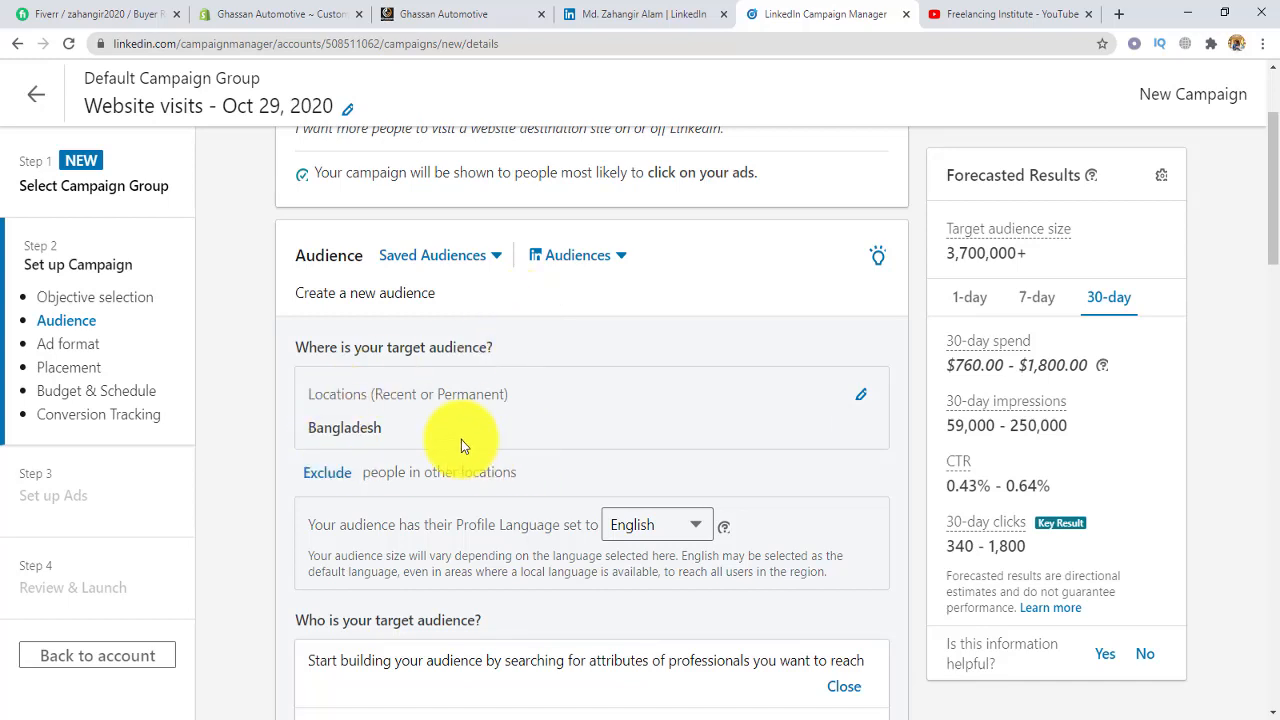
- Add United States to the campaign's target audience locations alongside Bangladesh
scroll(241, 535, down, 1)
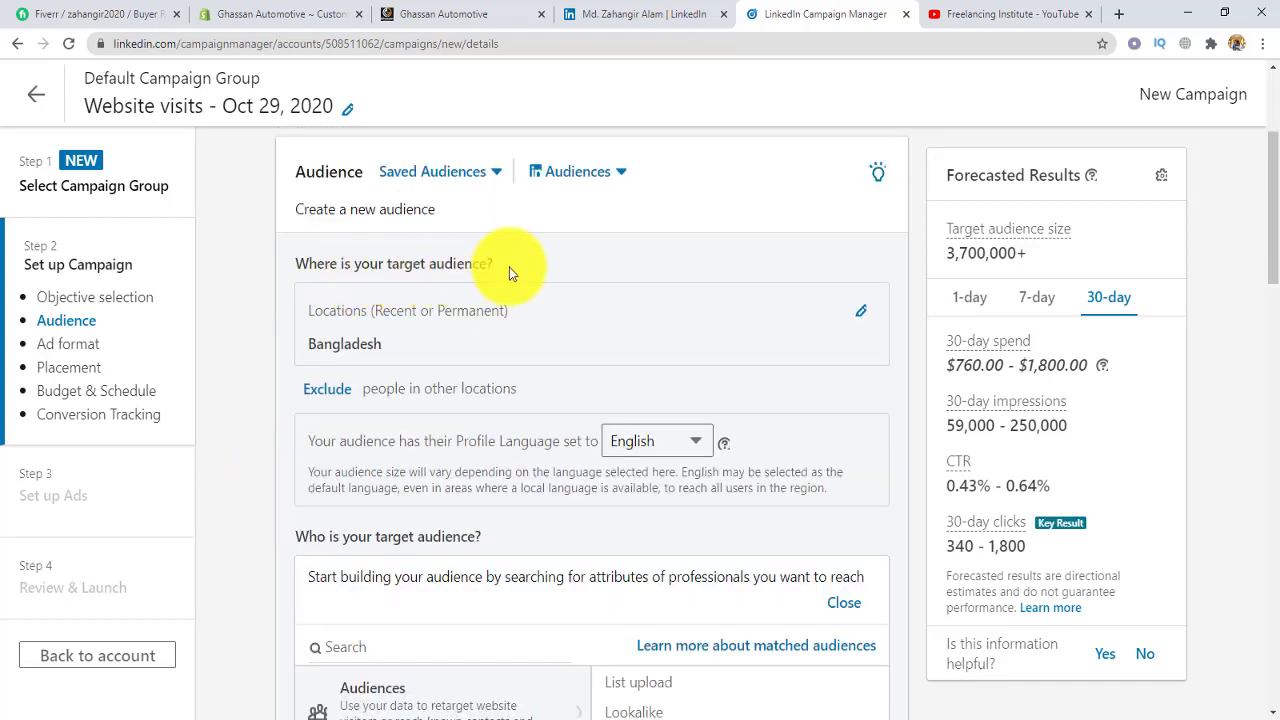
click(858, 318)
click(363, 386)
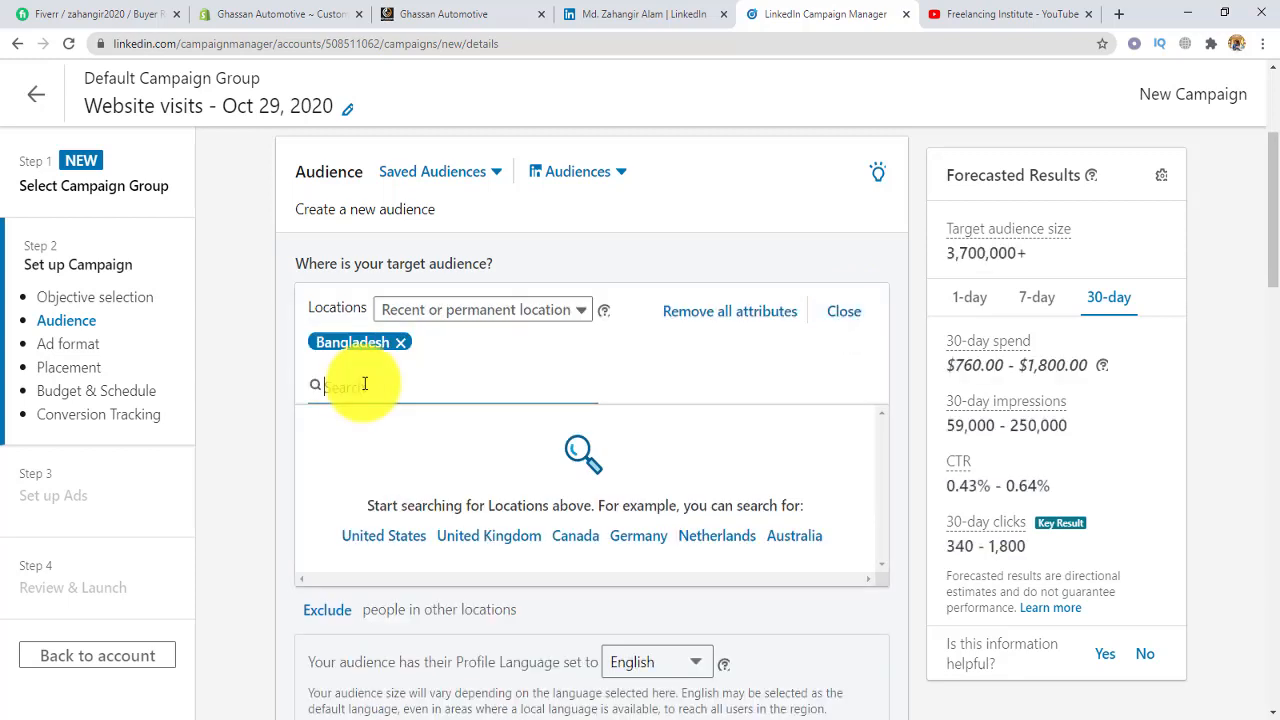
text(USA)
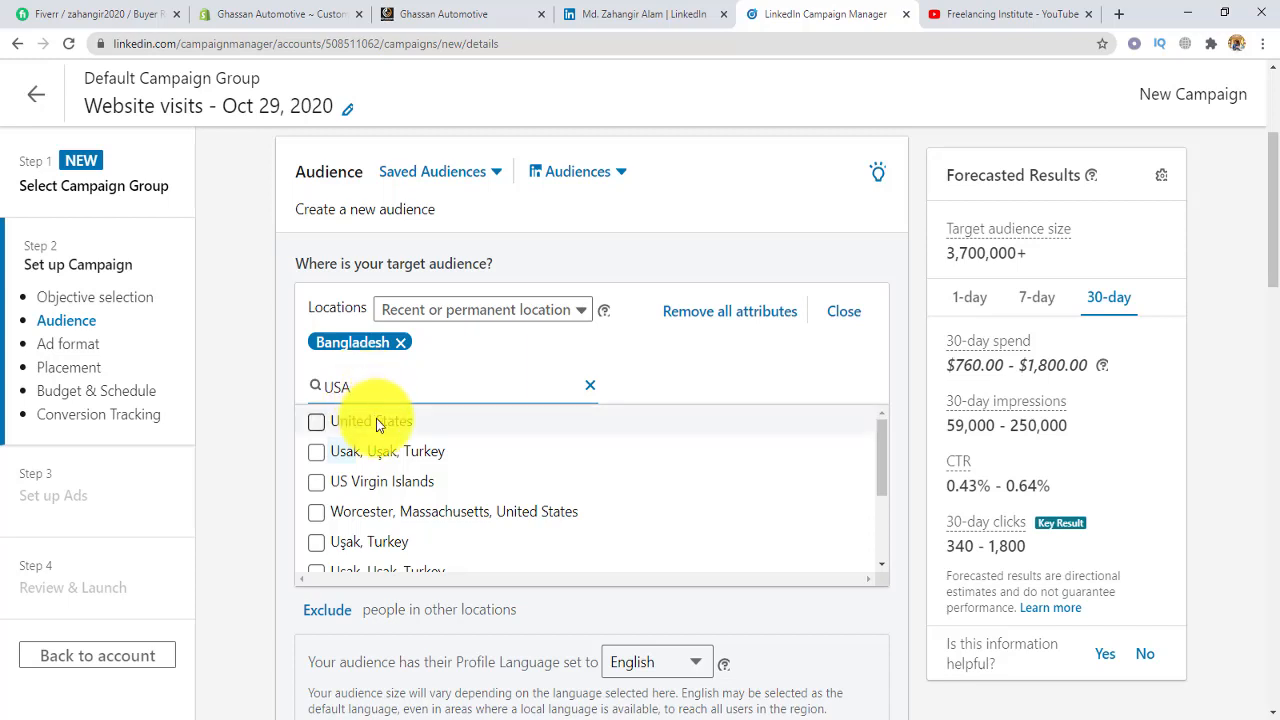
click(376, 420)
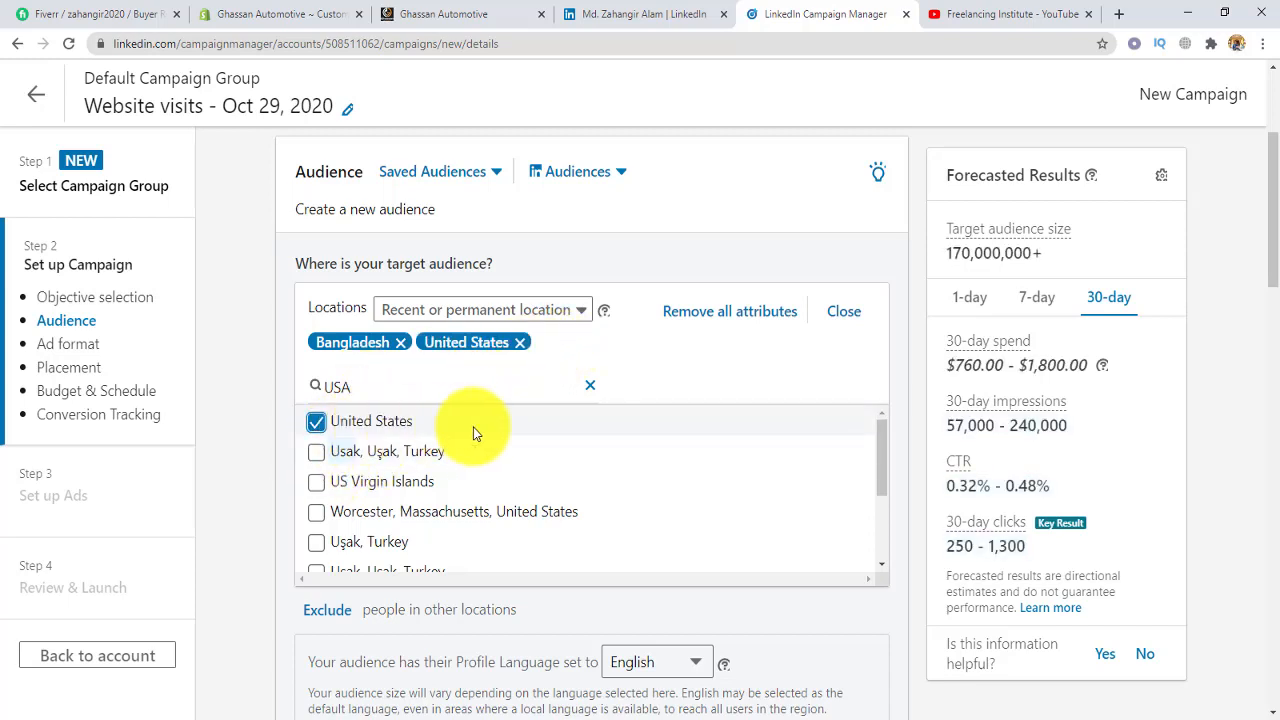
click(591, 391)
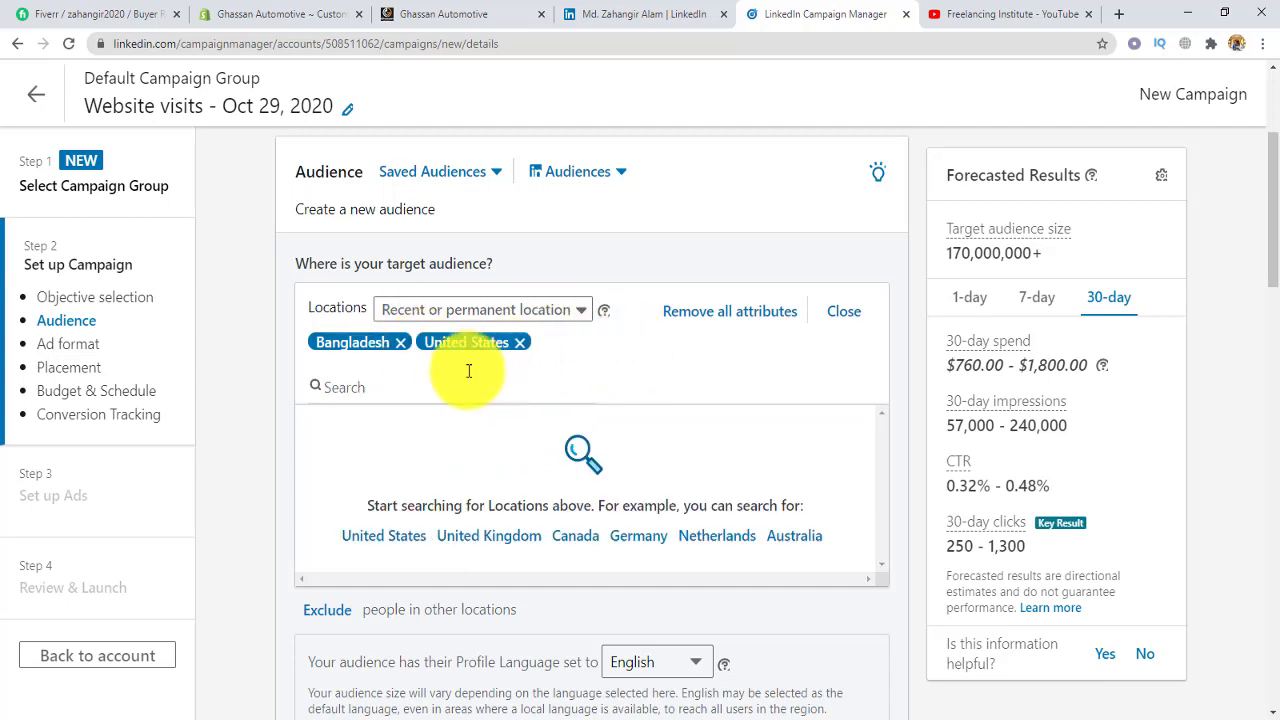
click(845, 313)
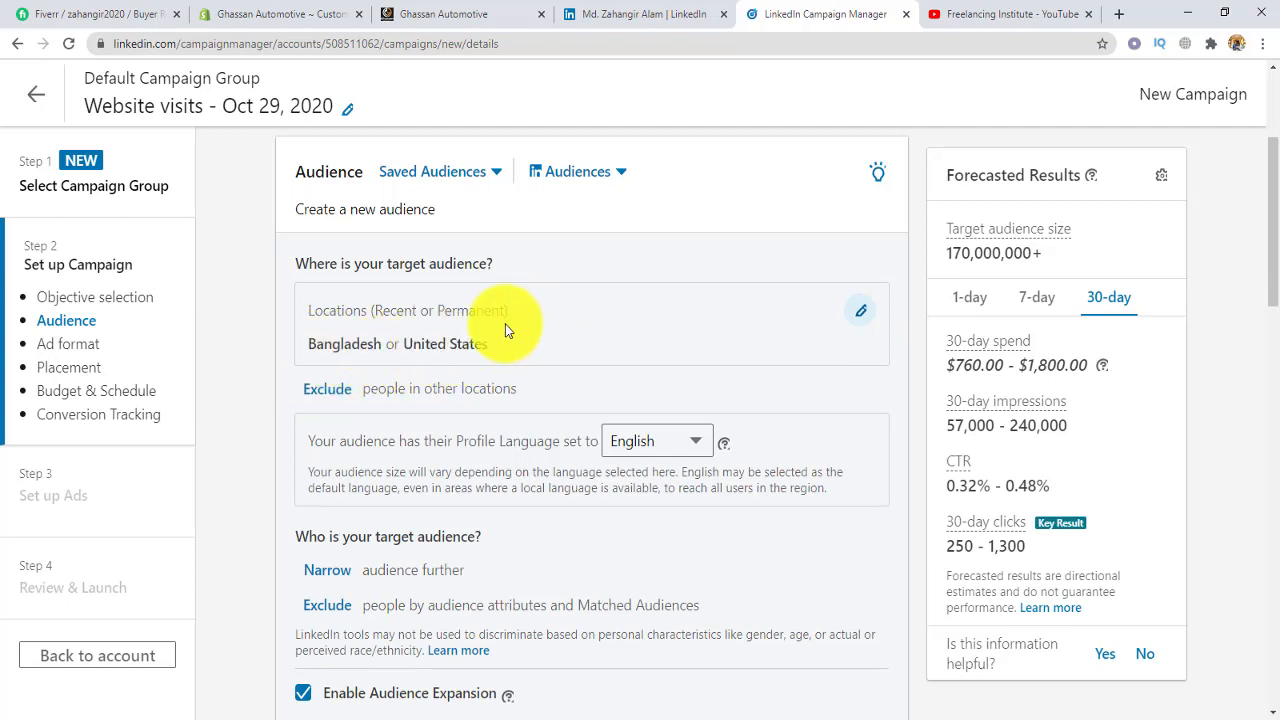
- Exclude people whose current job title is Student from the target audience
scroll(450, 322, down, 3)
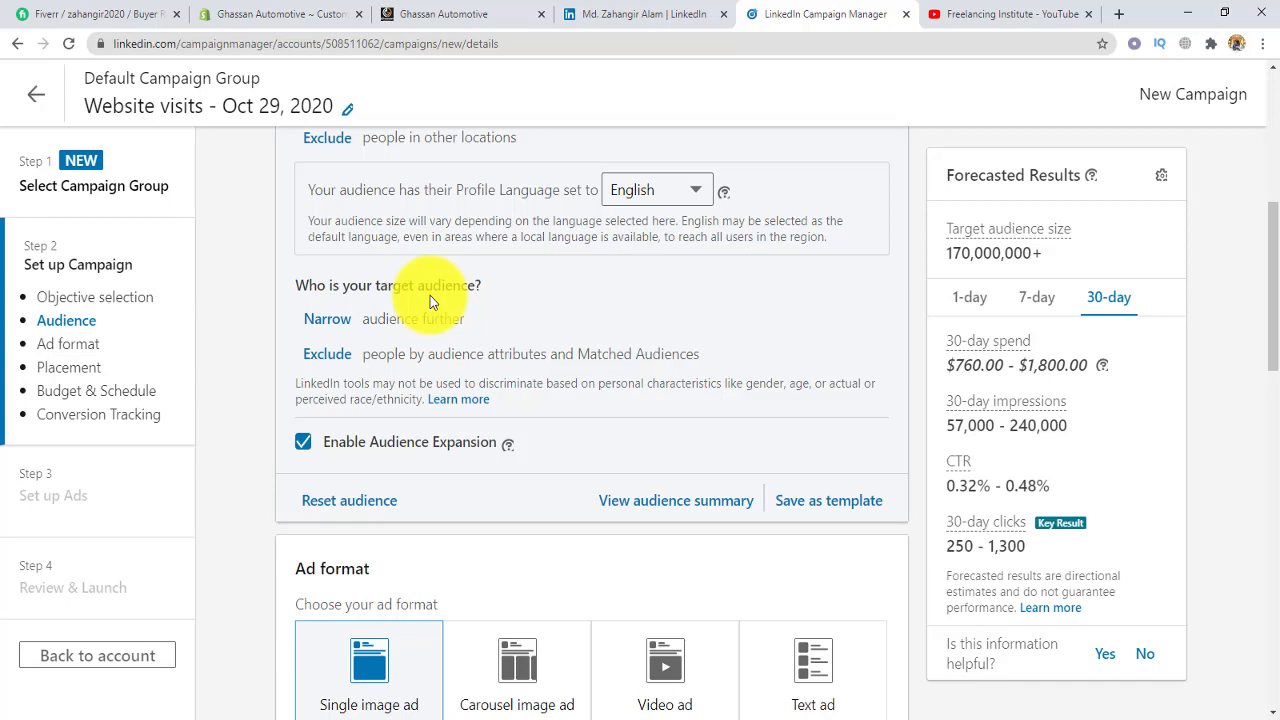
click(327, 355)
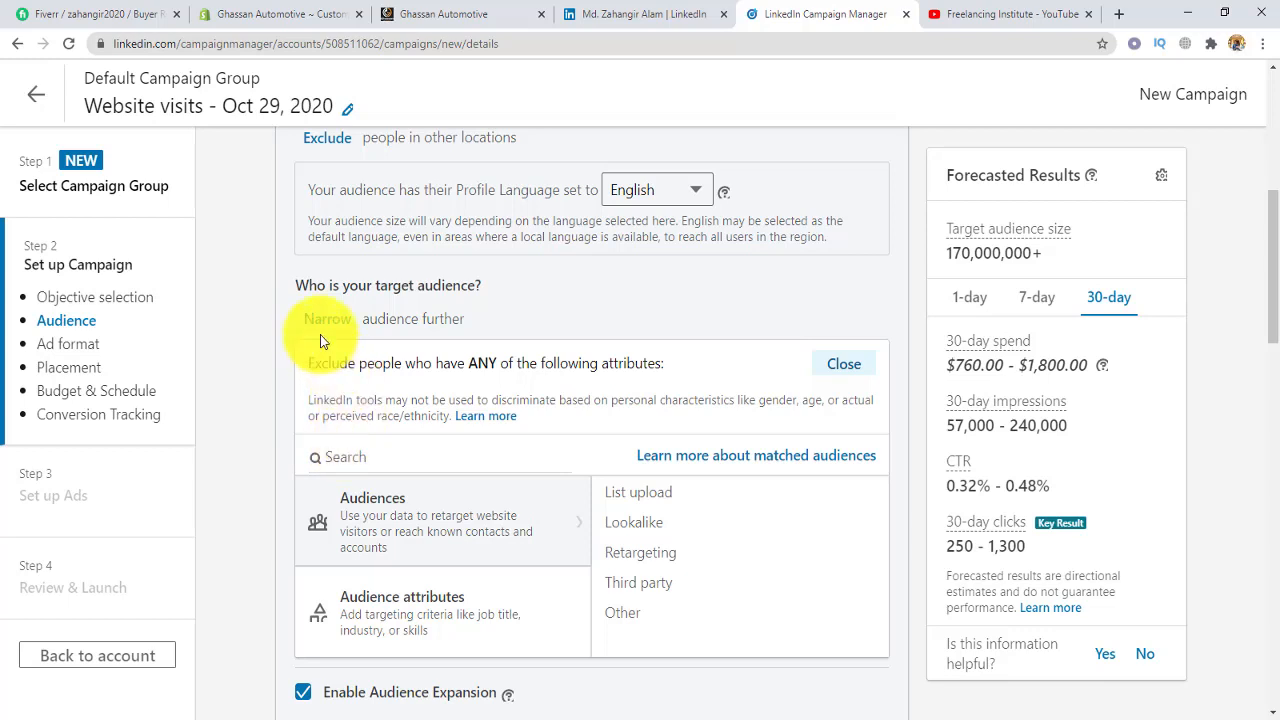
click(361, 458)
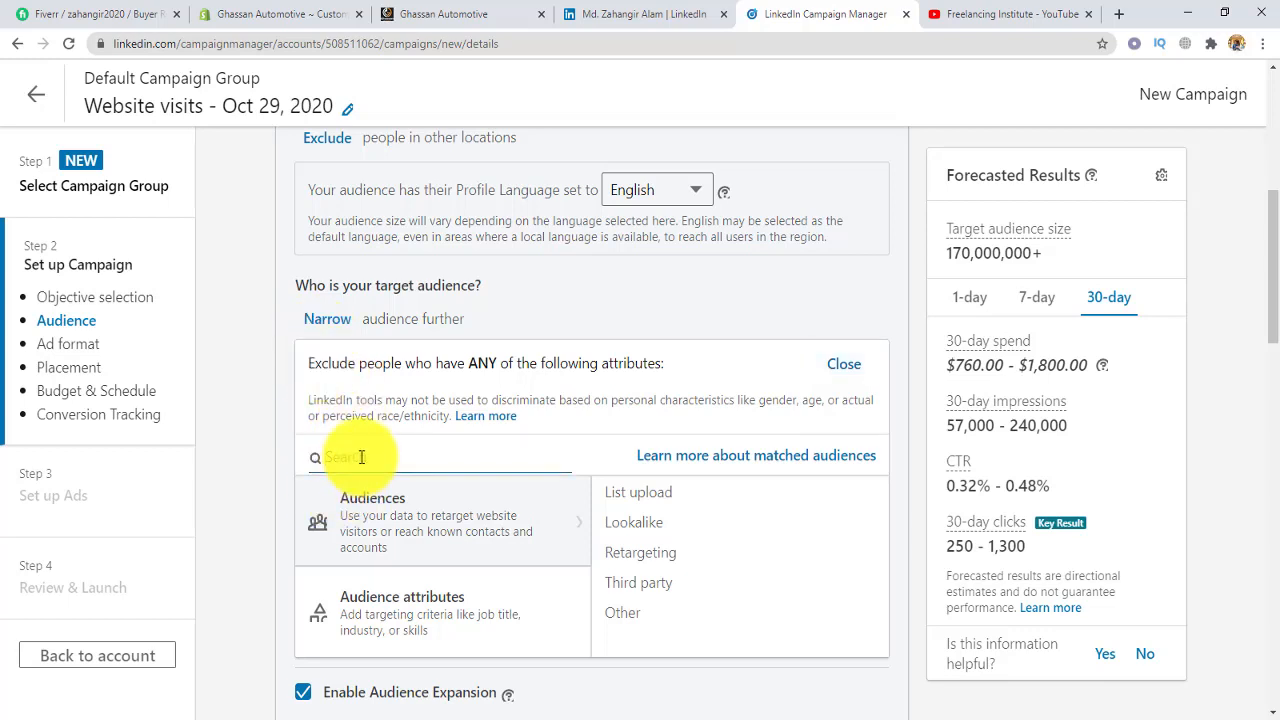
text(stude)
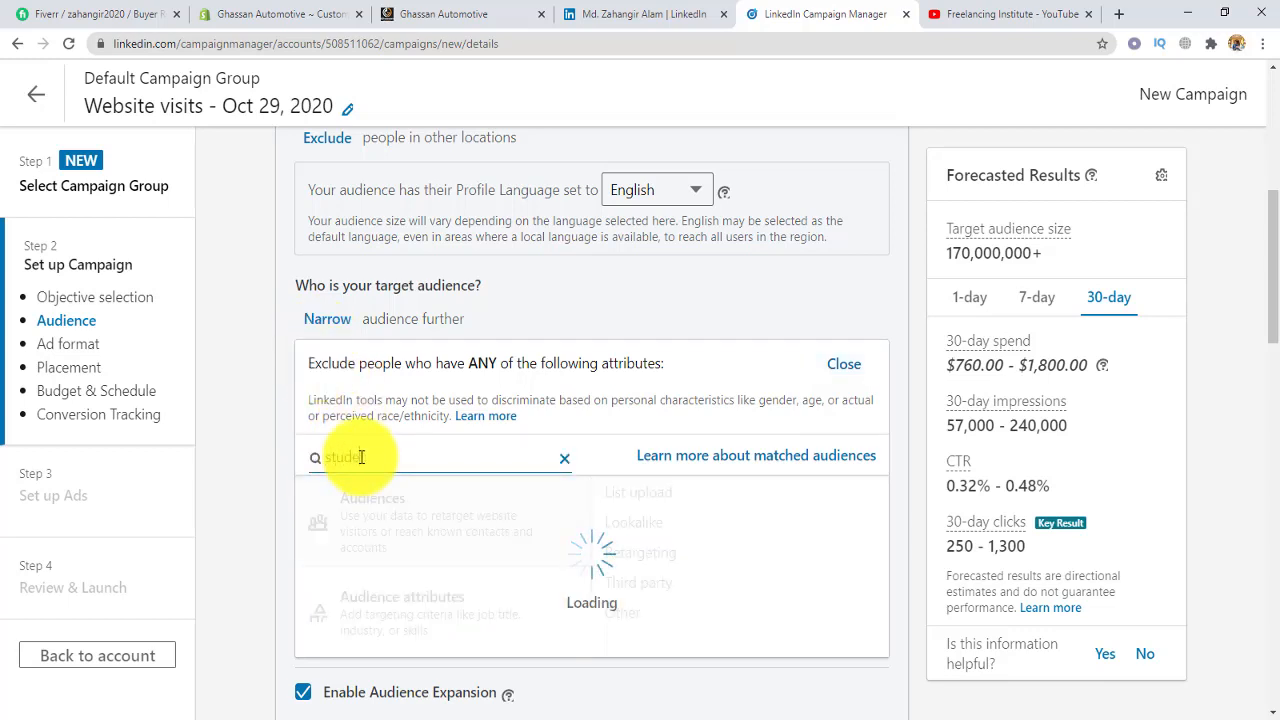
text(nt)
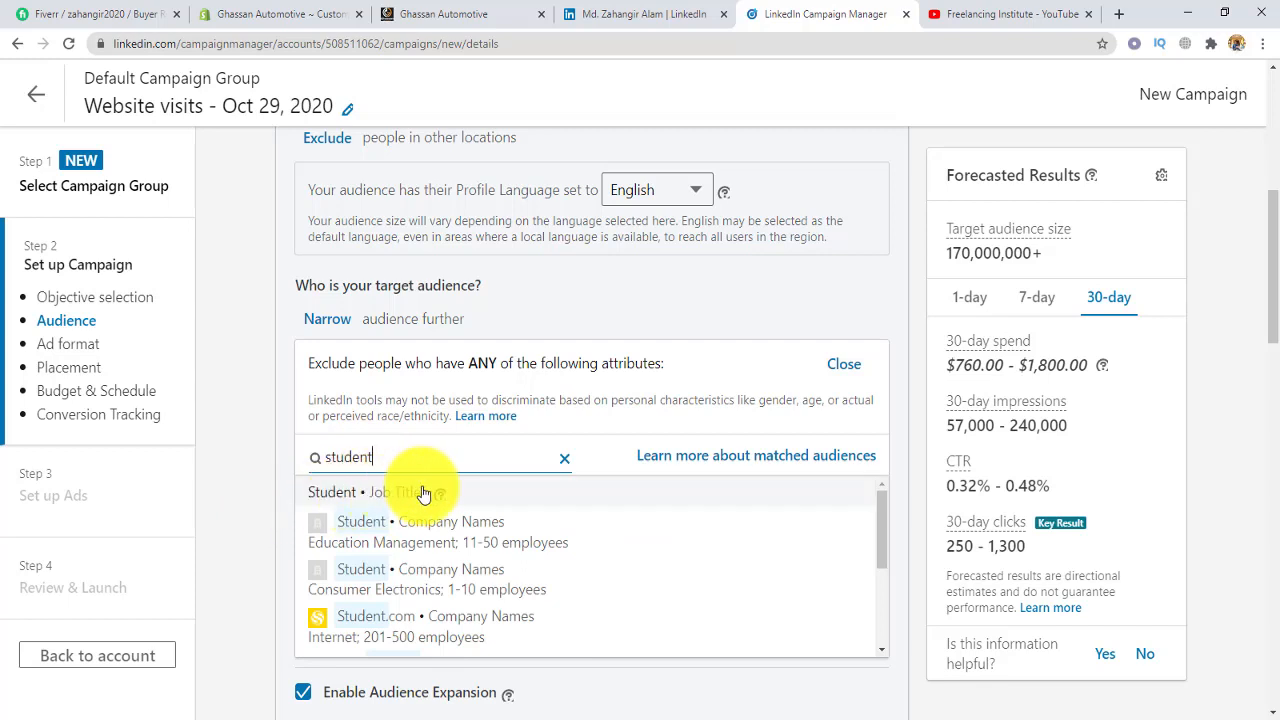
click(354, 494)
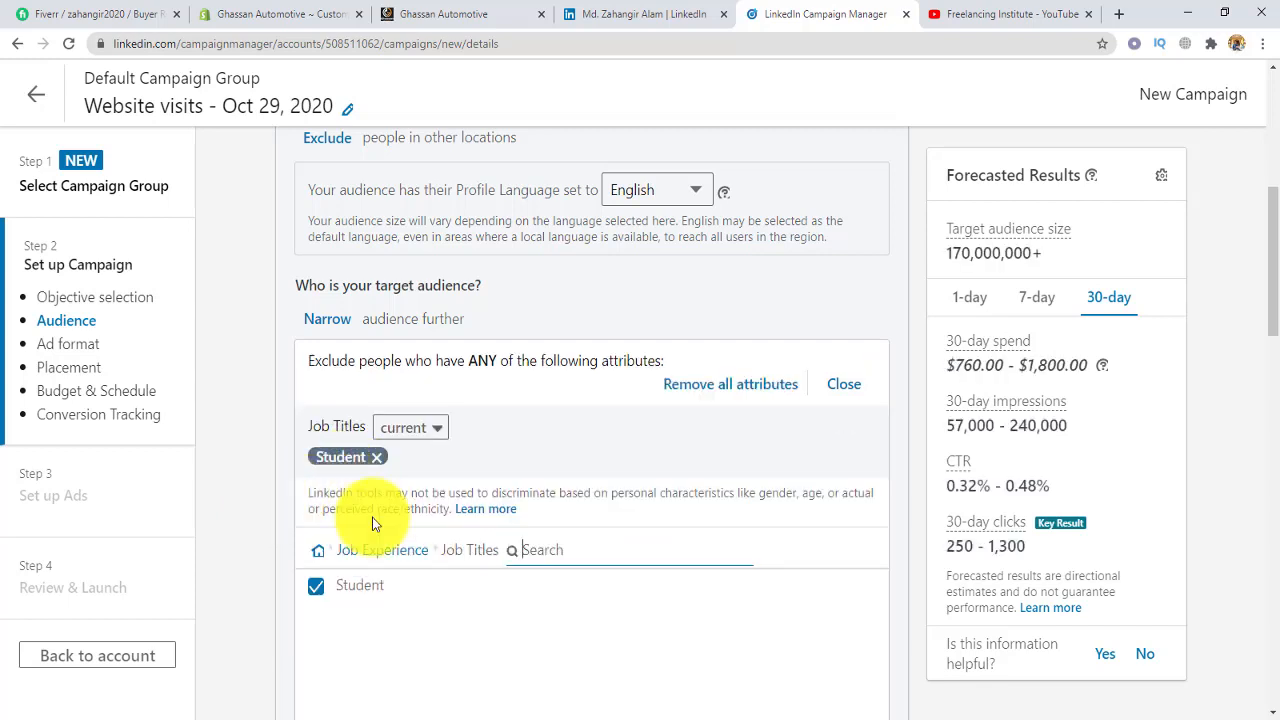
click(845, 386)
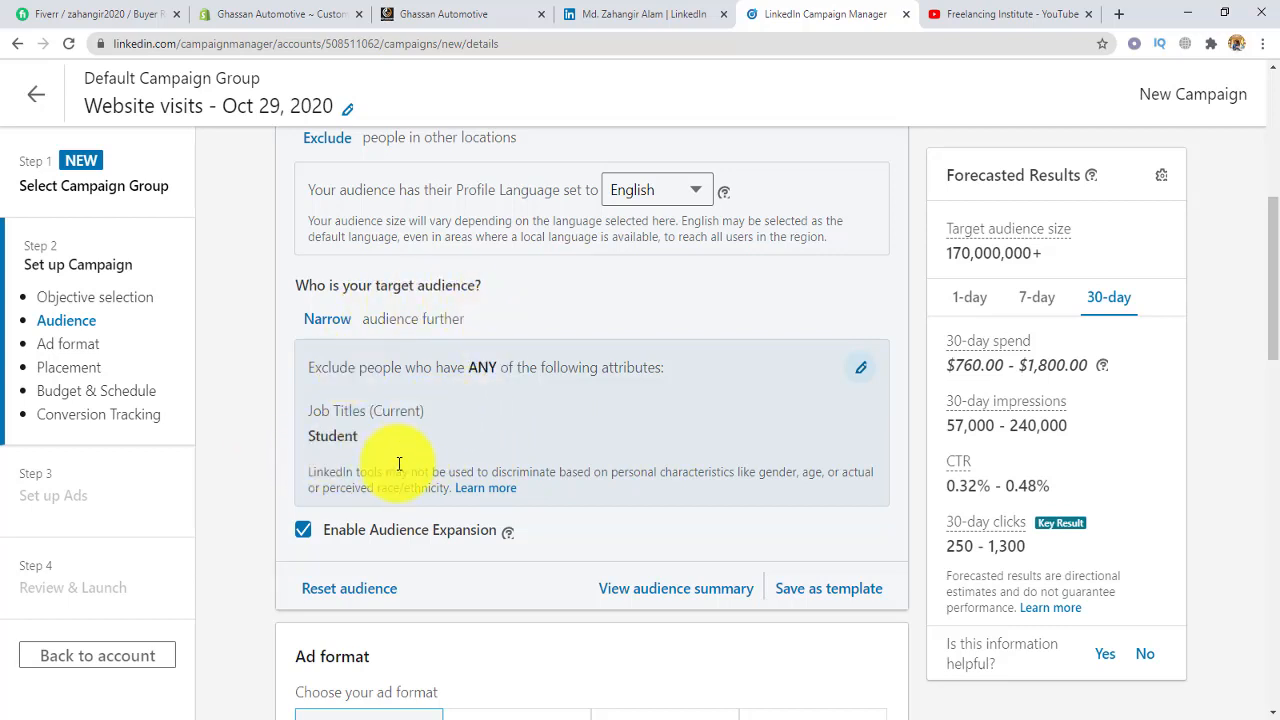
- Review the campaign's ad format, placement with the Audience Network advanced options, budget and schedule, bidding, conversion tracking and forecasted results
scroll(496, 444, down, 3)
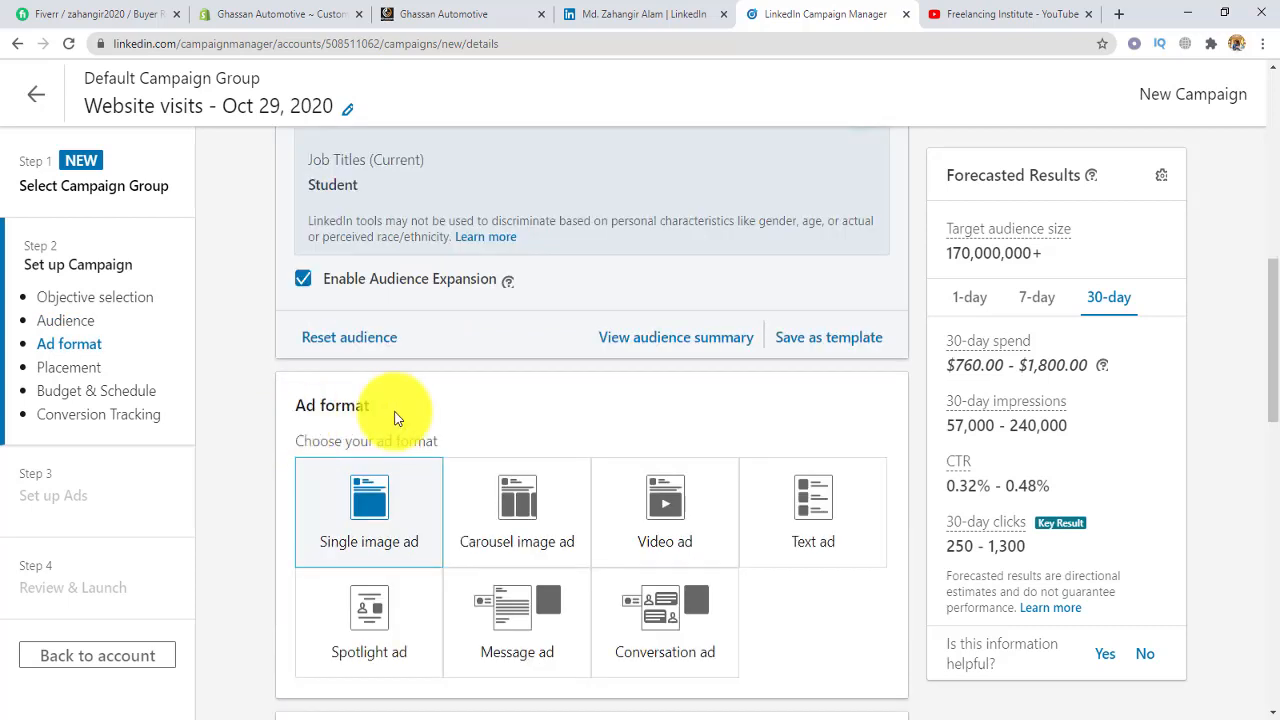
scroll(513, 421, down, 1)
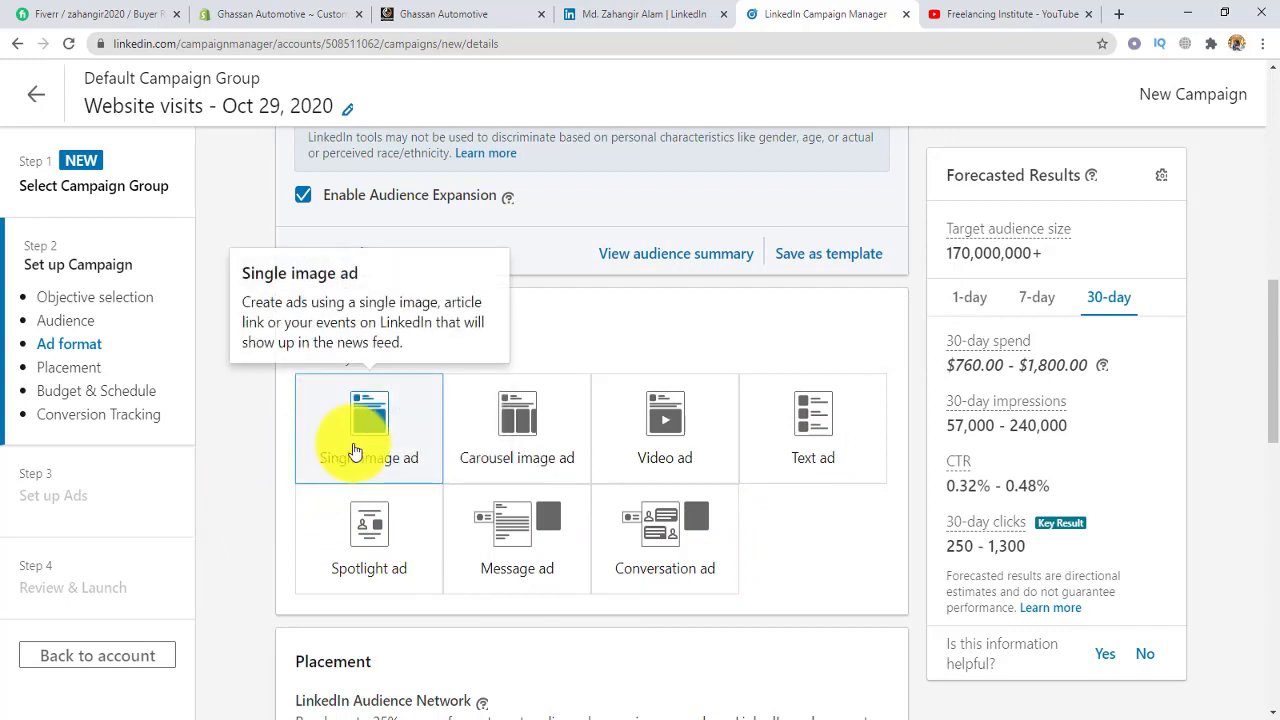
scroll(565, 525, down, 3)
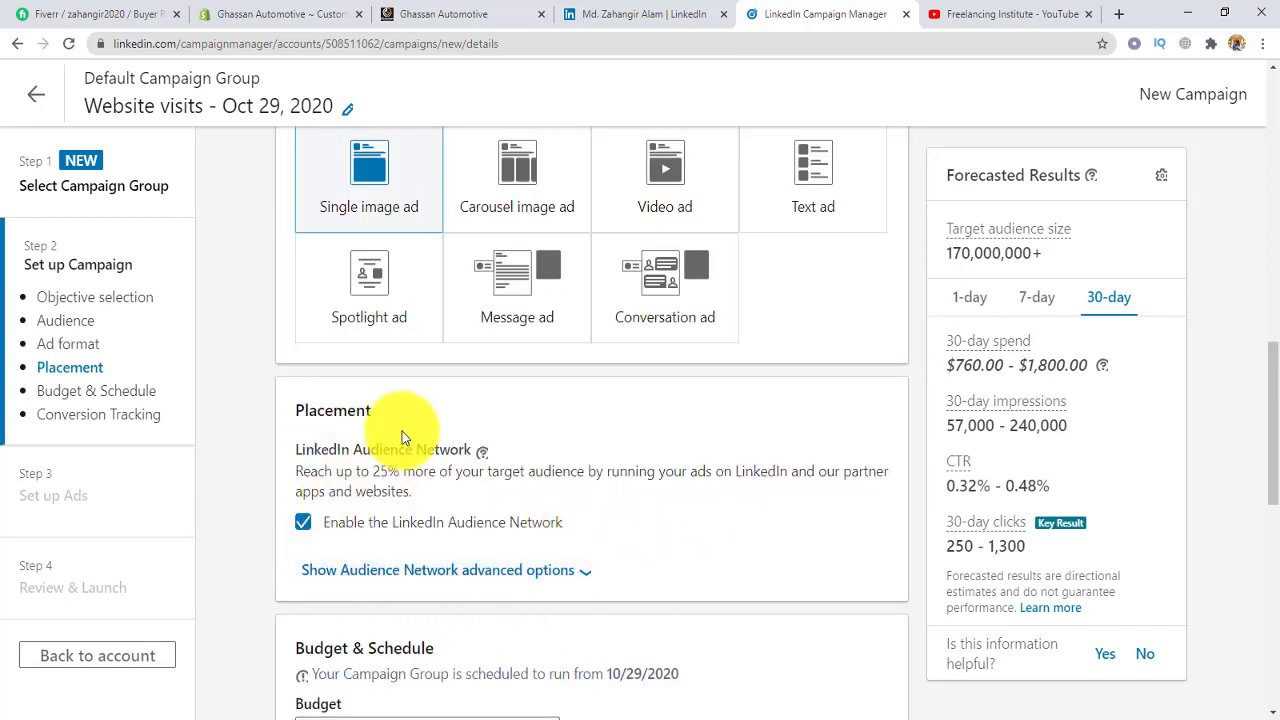
click(588, 565)
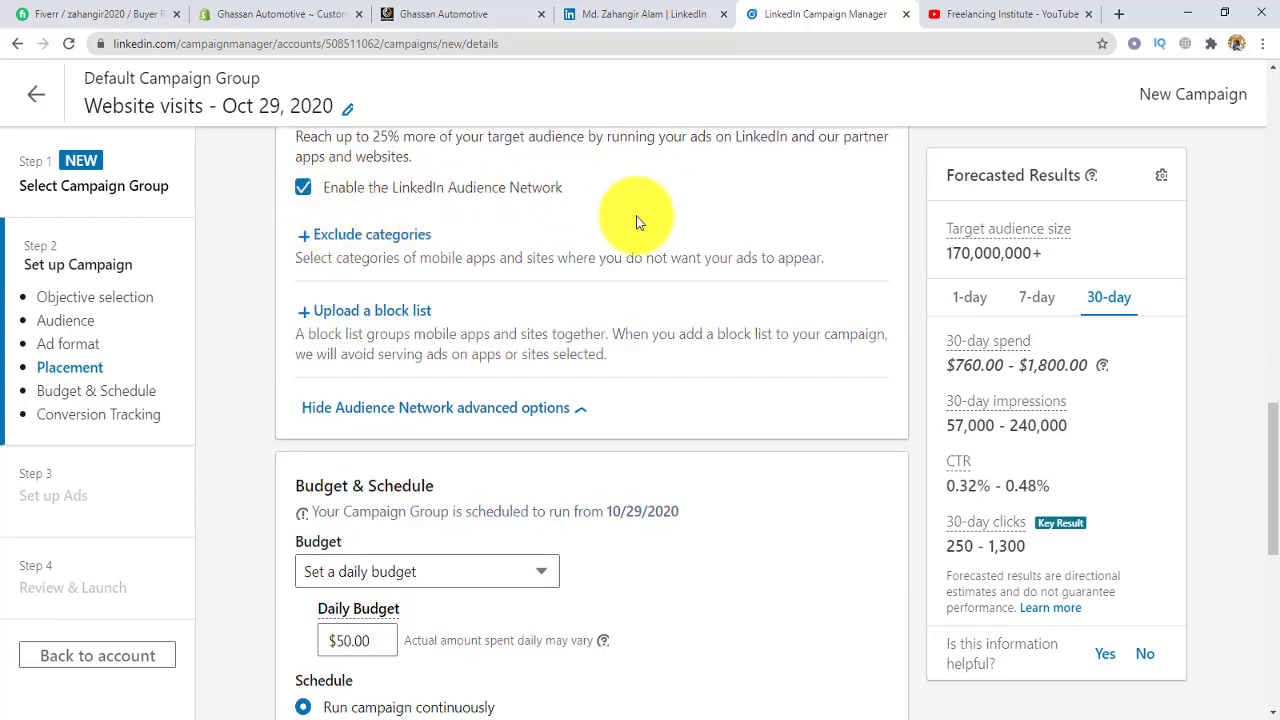
scroll(577, 244, up, 1)
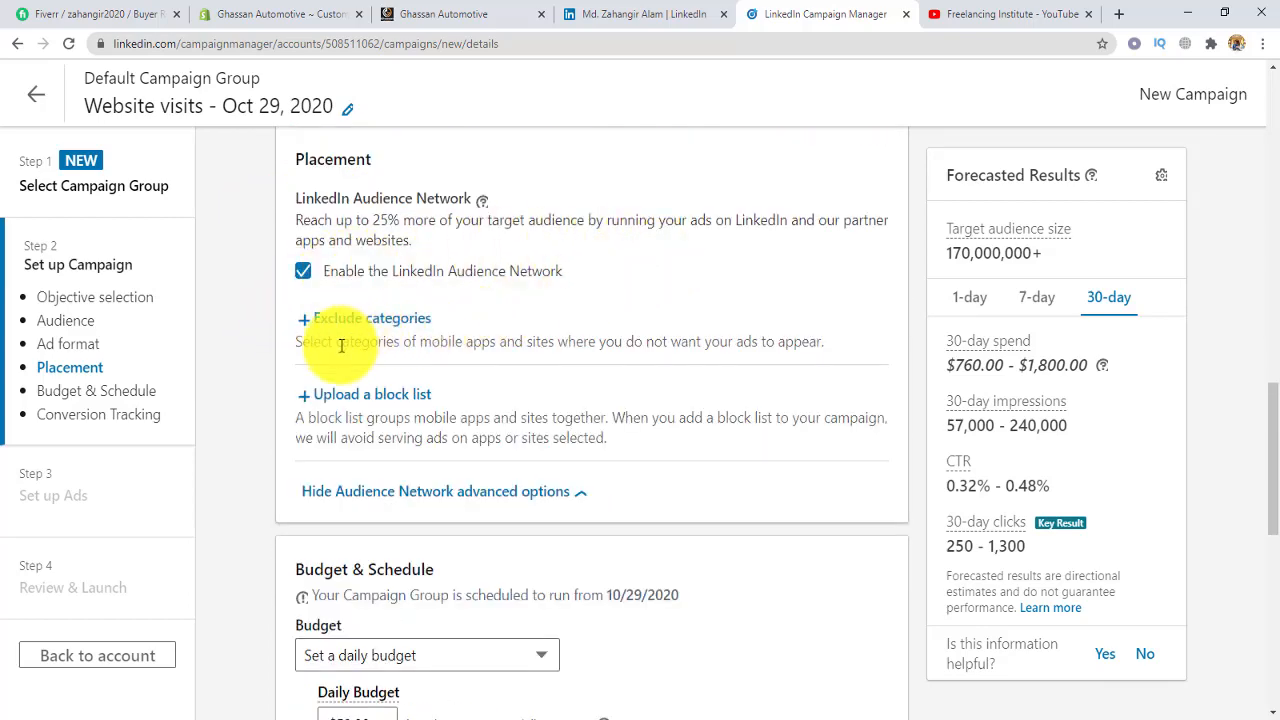
scroll(433, 358, down, 4)
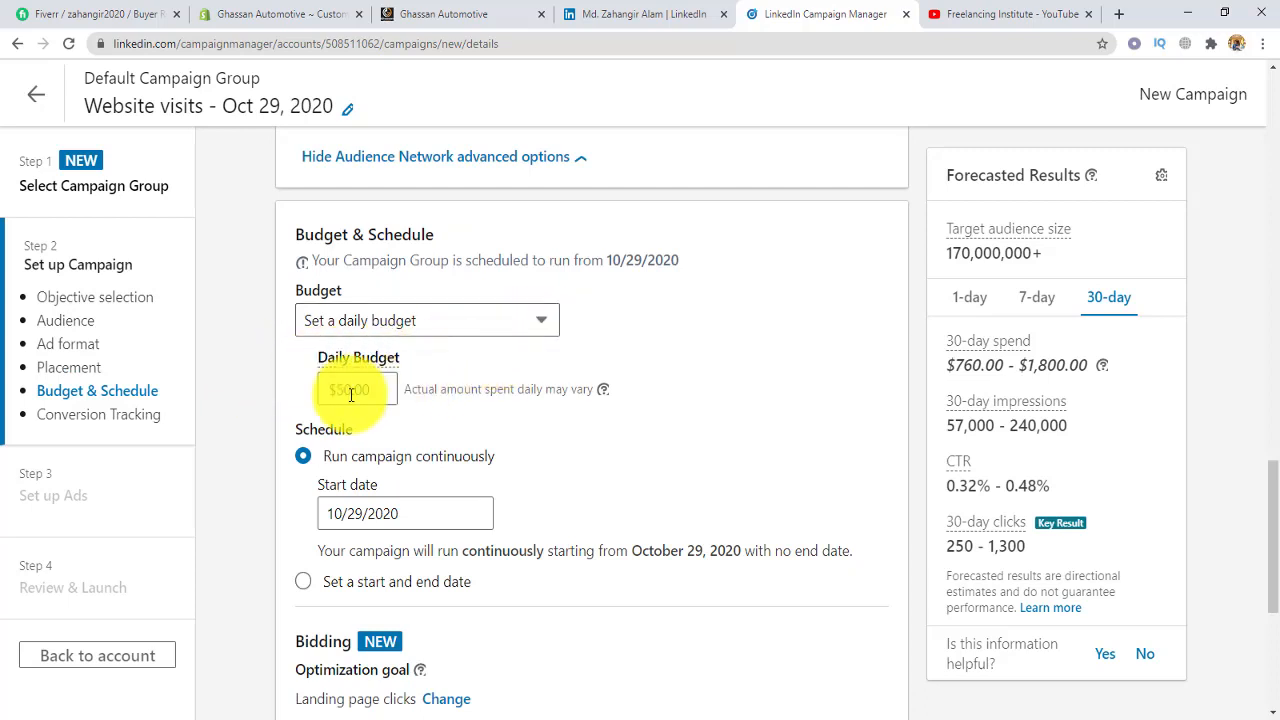
scroll(490, 410, down, 2)
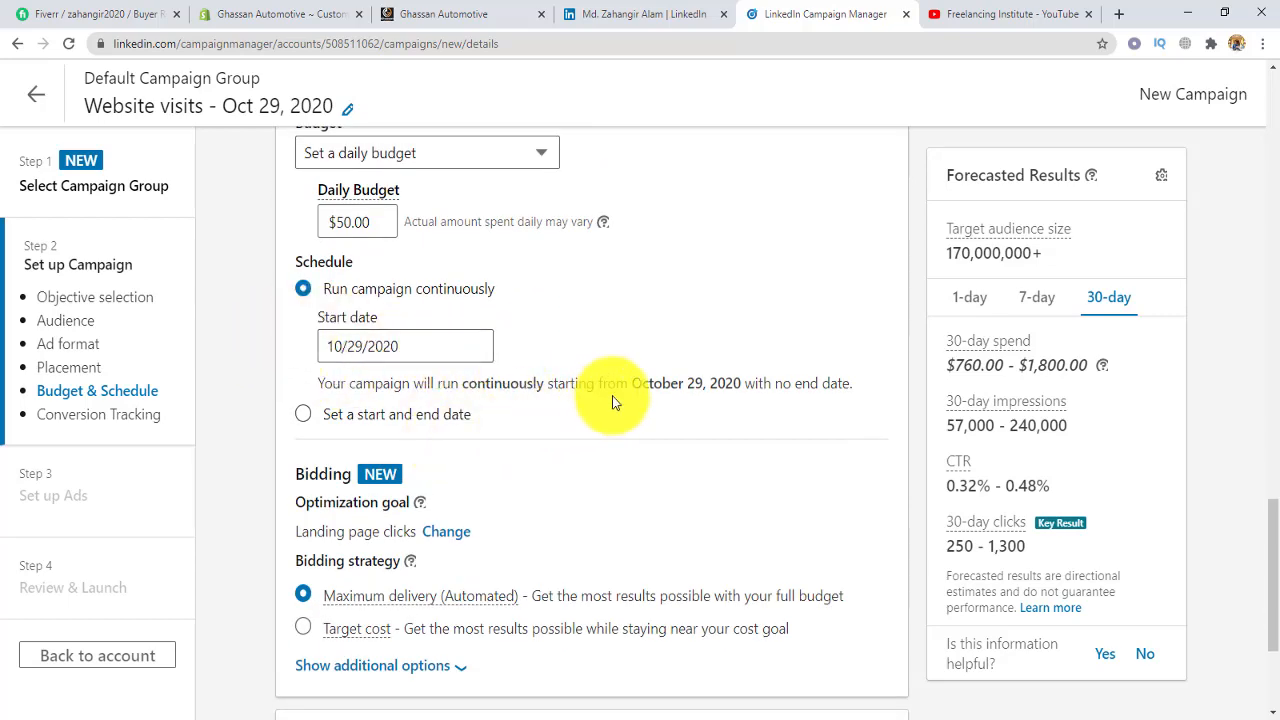
scroll(486, 337, down, 2)
scroll(580, 345, down, 1)
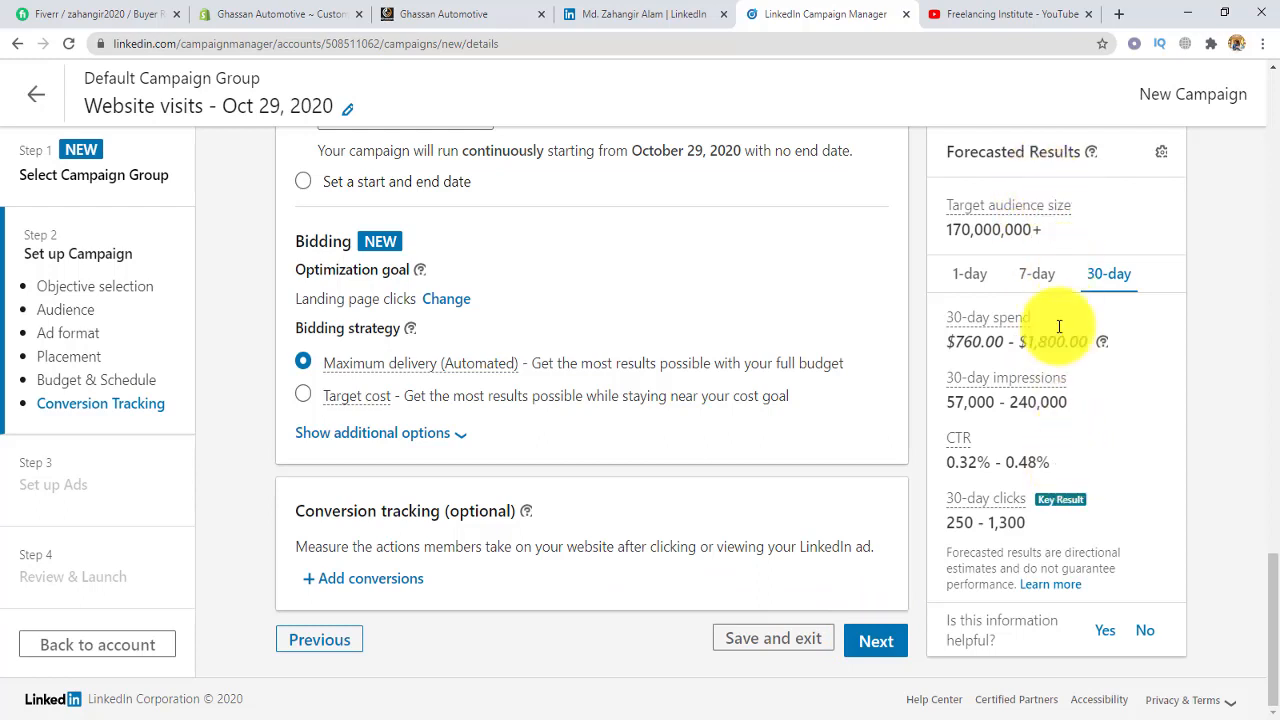
scroll(1059, 326, up, 1)
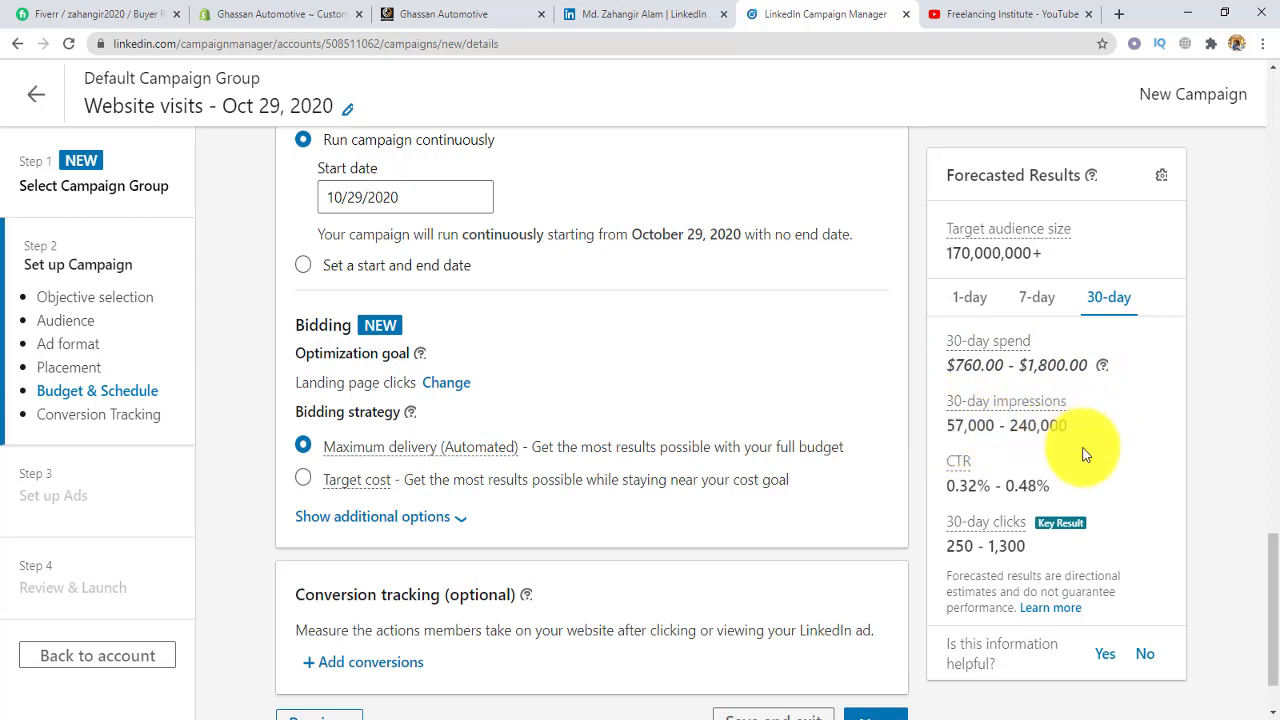
scroll(709, 486, down, 2)
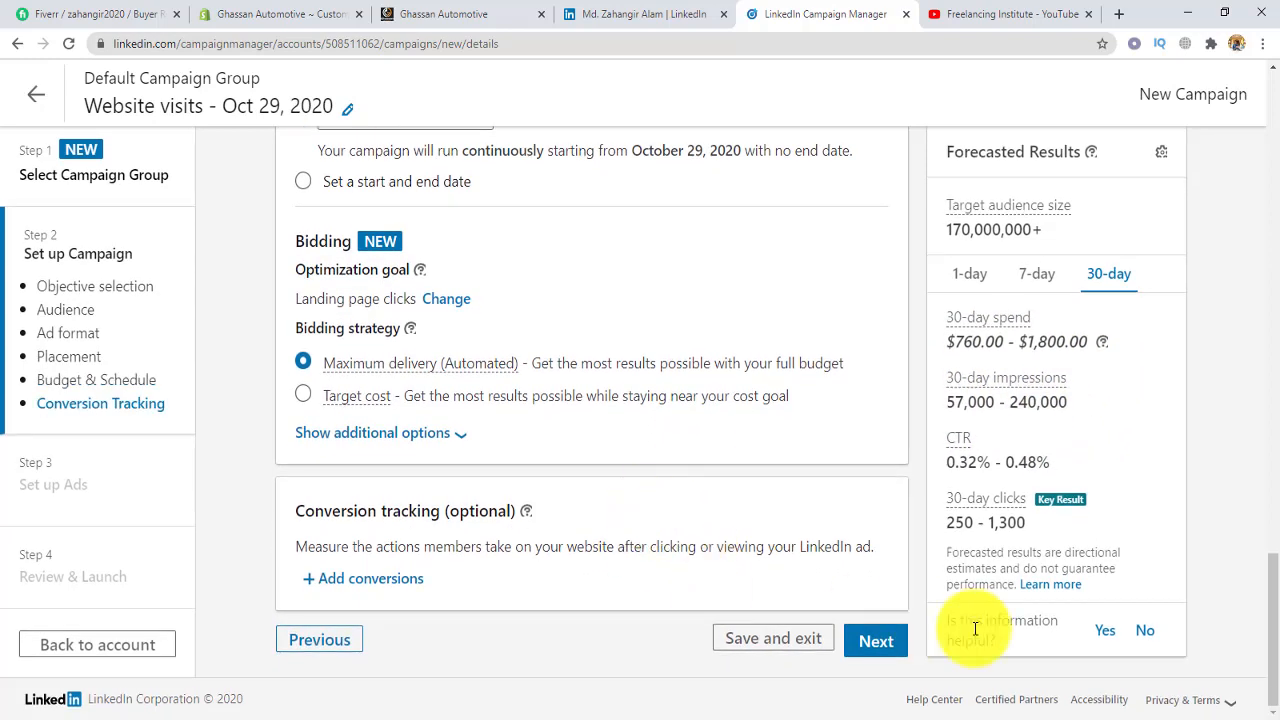
- Save the campaign settings and start a new Single image ad for the campaign
click(875, 641)
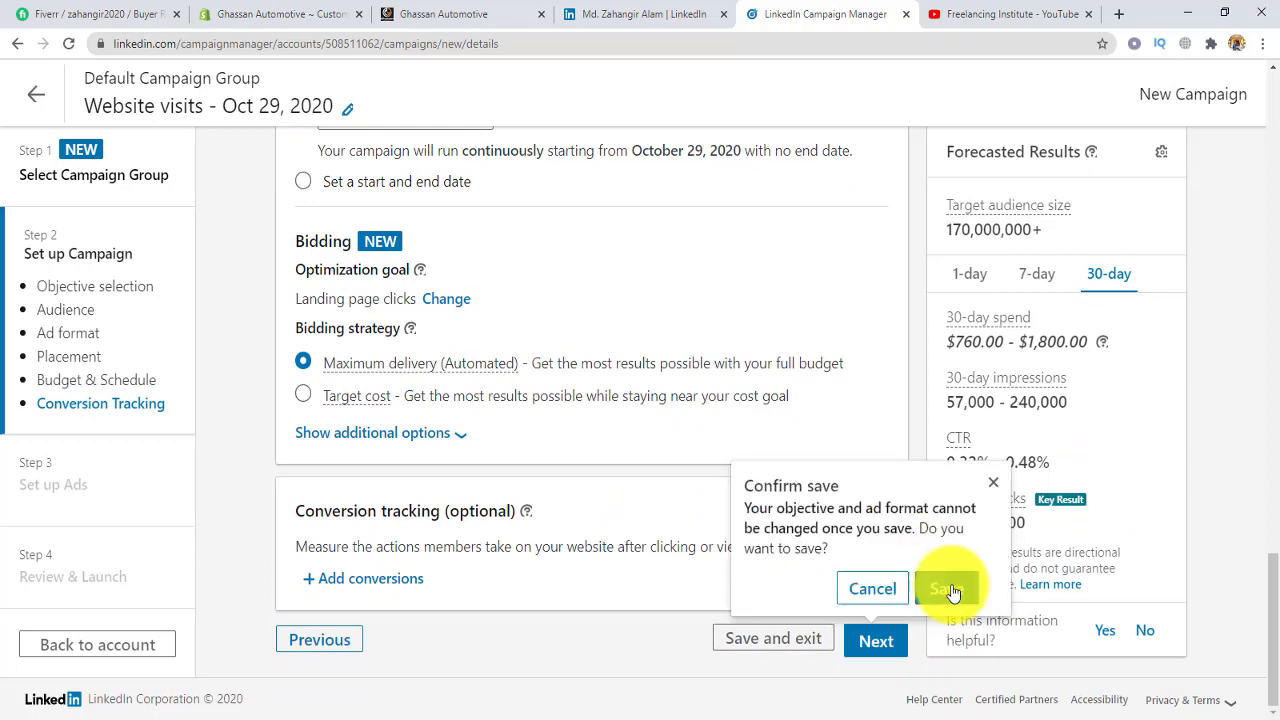
click(948, 591)
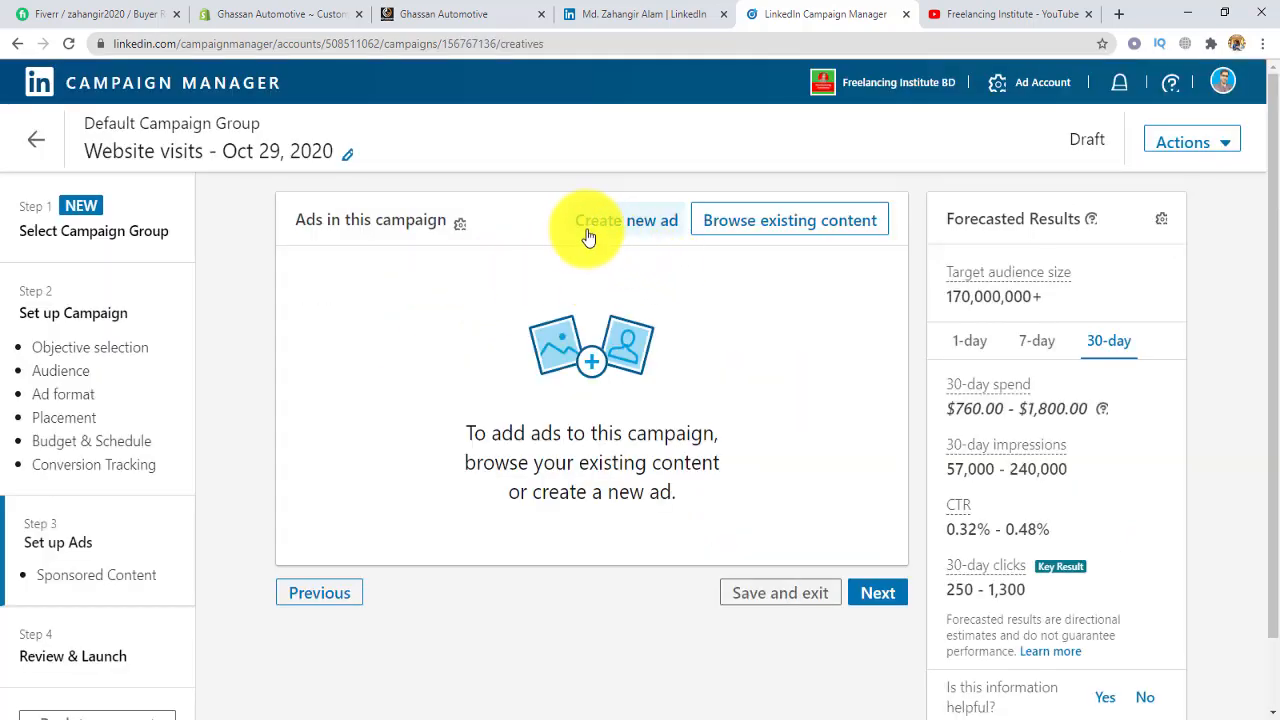
click(643, 225)
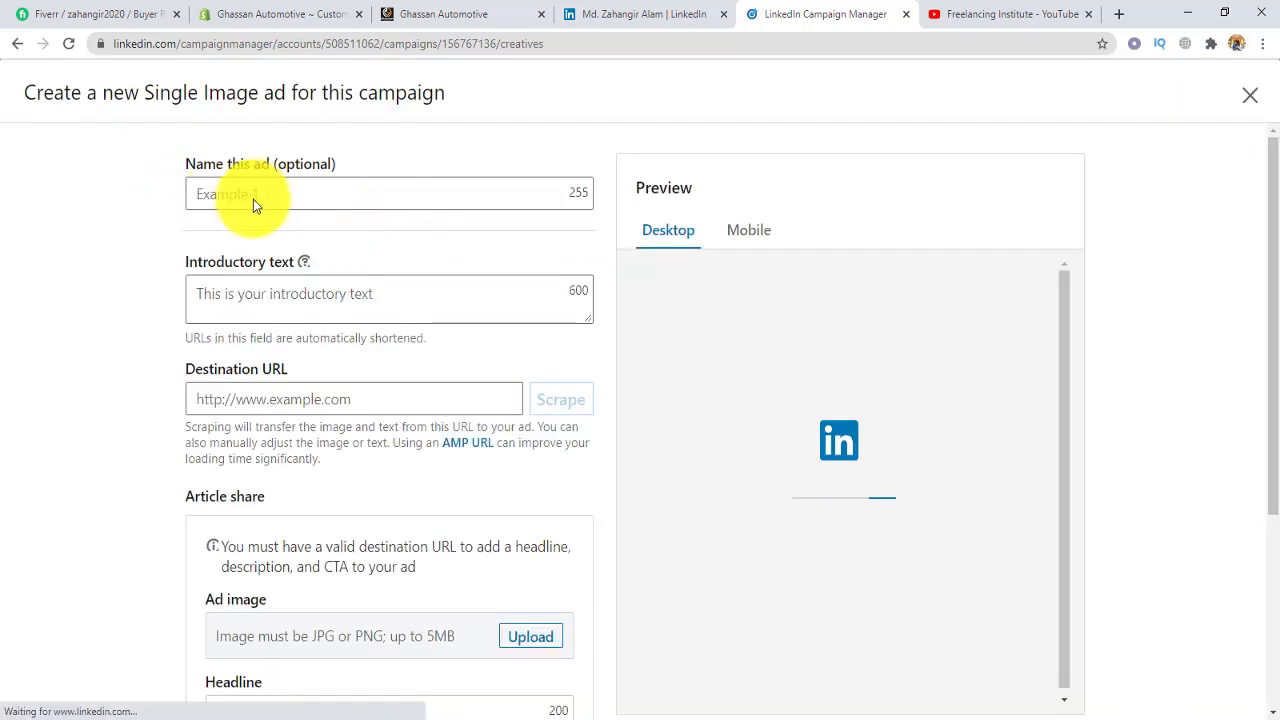
- Name the ad AAA and set its introductory text to "Please visit our website"
click(324, 196)
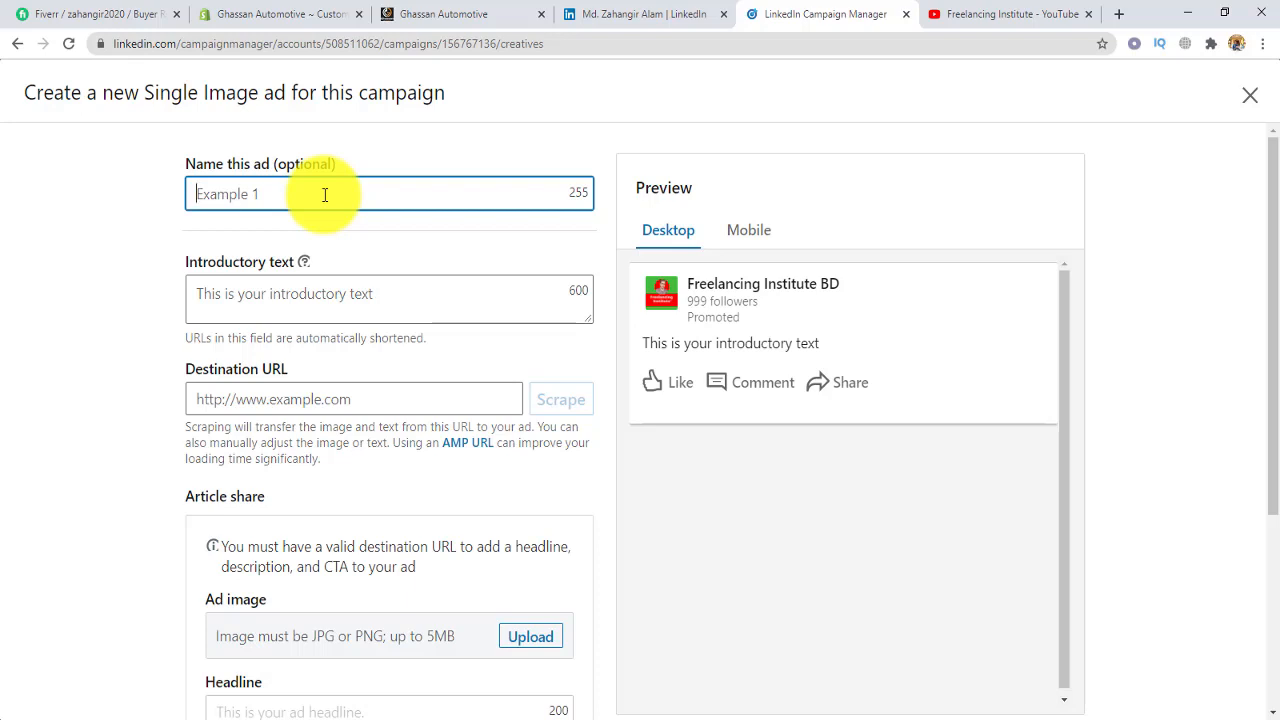
text(AAA)
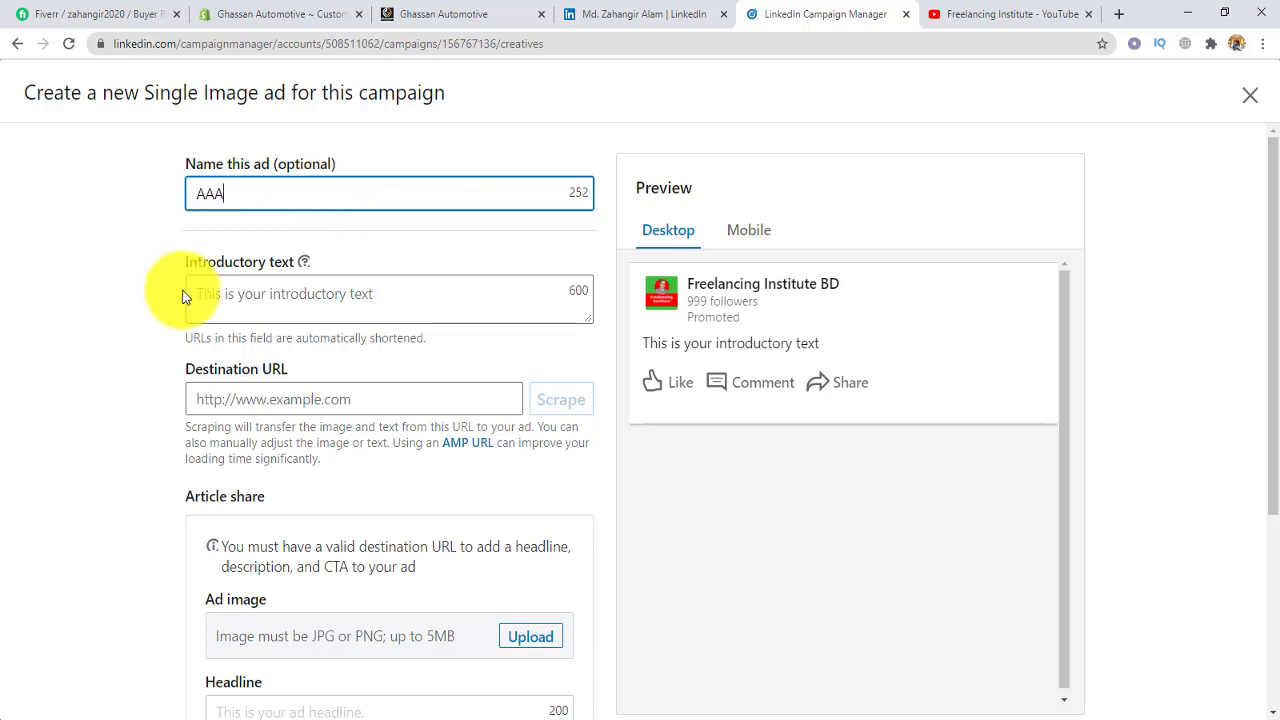
click(335, 294)
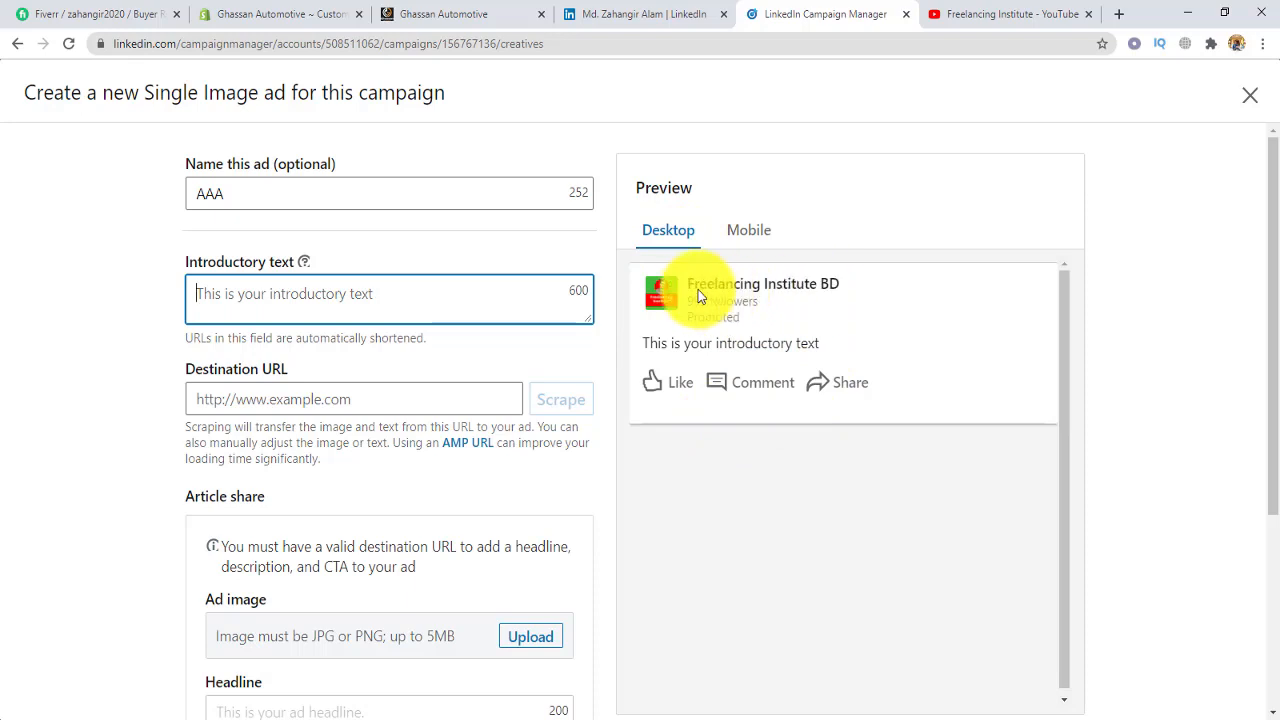
text(Please visite our website)
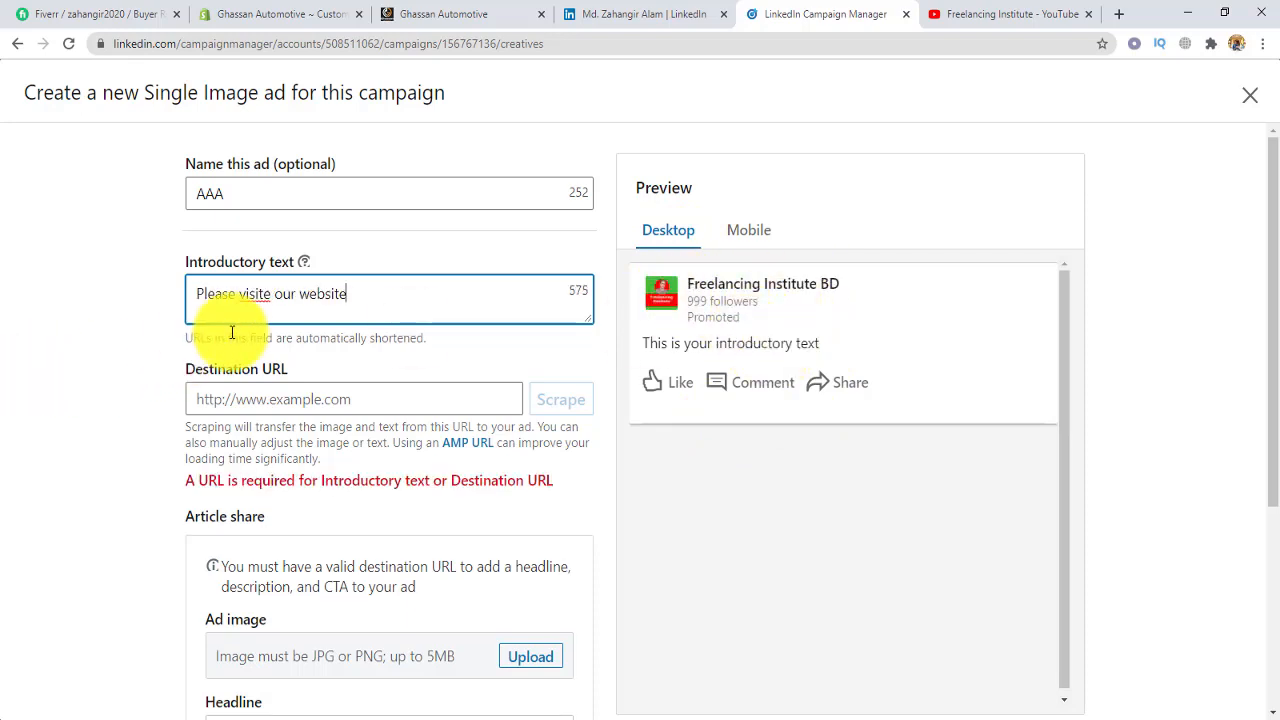
click(271, 294)
key(BackSpace)
scroll(340, 330, down, 1)
click(396, 316)
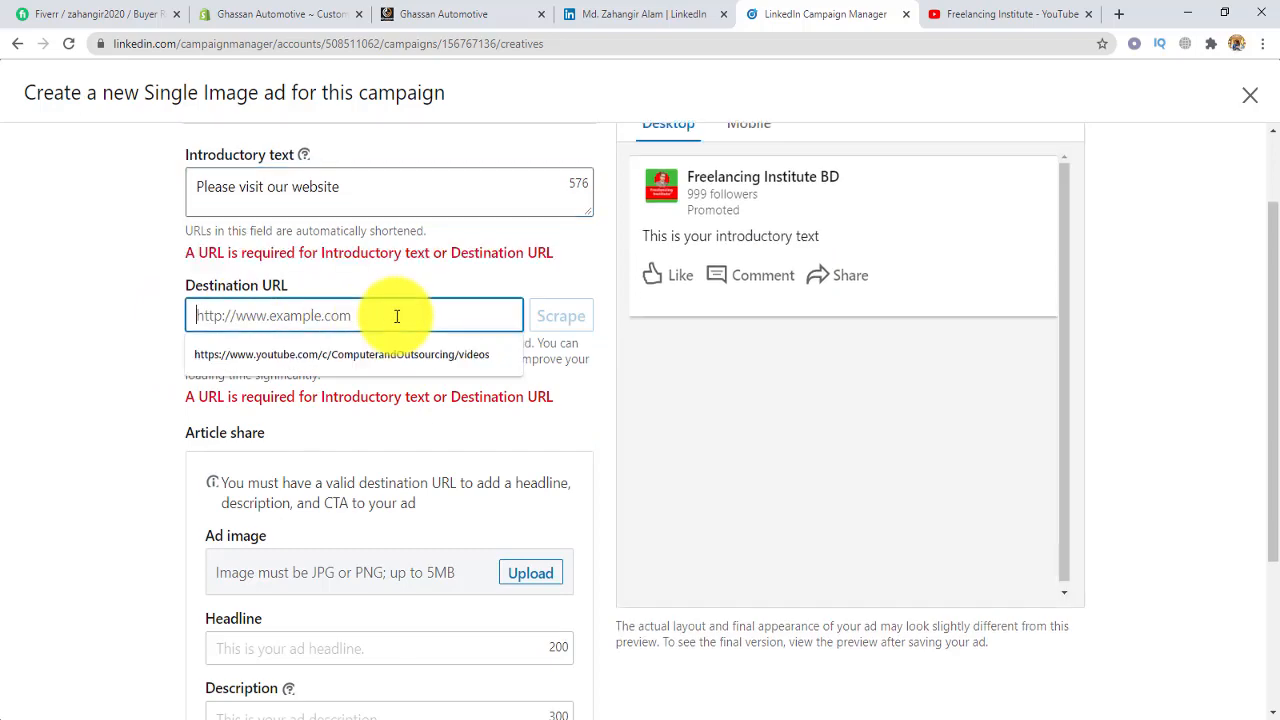
click(620, 718)
drag(412, 272, 635, 275)
key(ctrl+c)
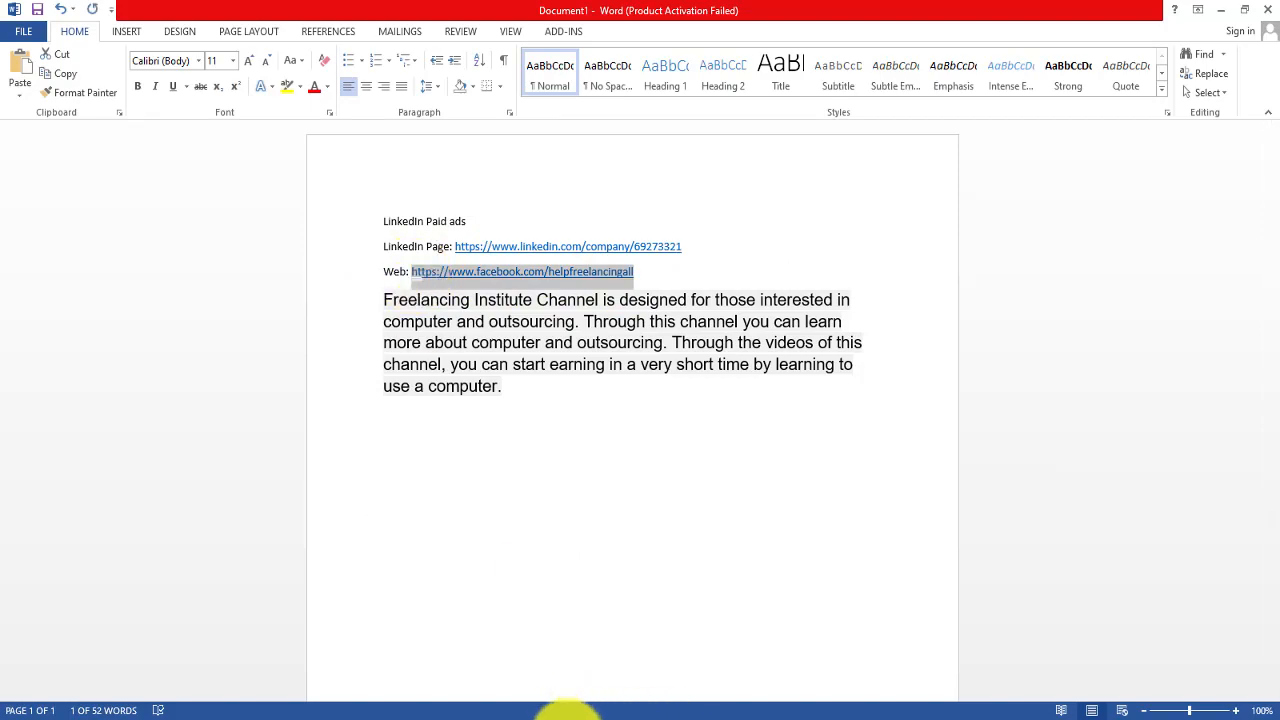
click(565, 712)
key(ctrl+v)
- Upload the "Digital Marketing A to Z" picture as the ad image and set the headline to "You can learn more about Freelancing"
scroll(214, 316, down, 2)
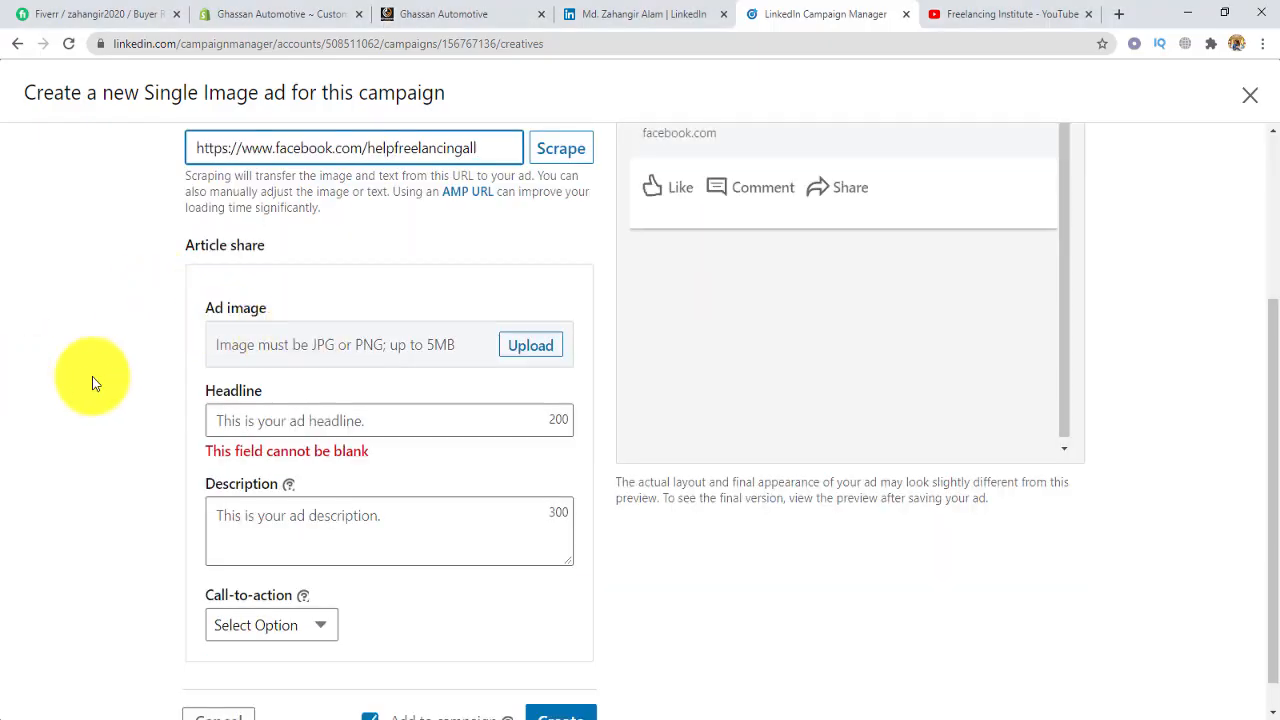
scroll(837, 264, up, 1)
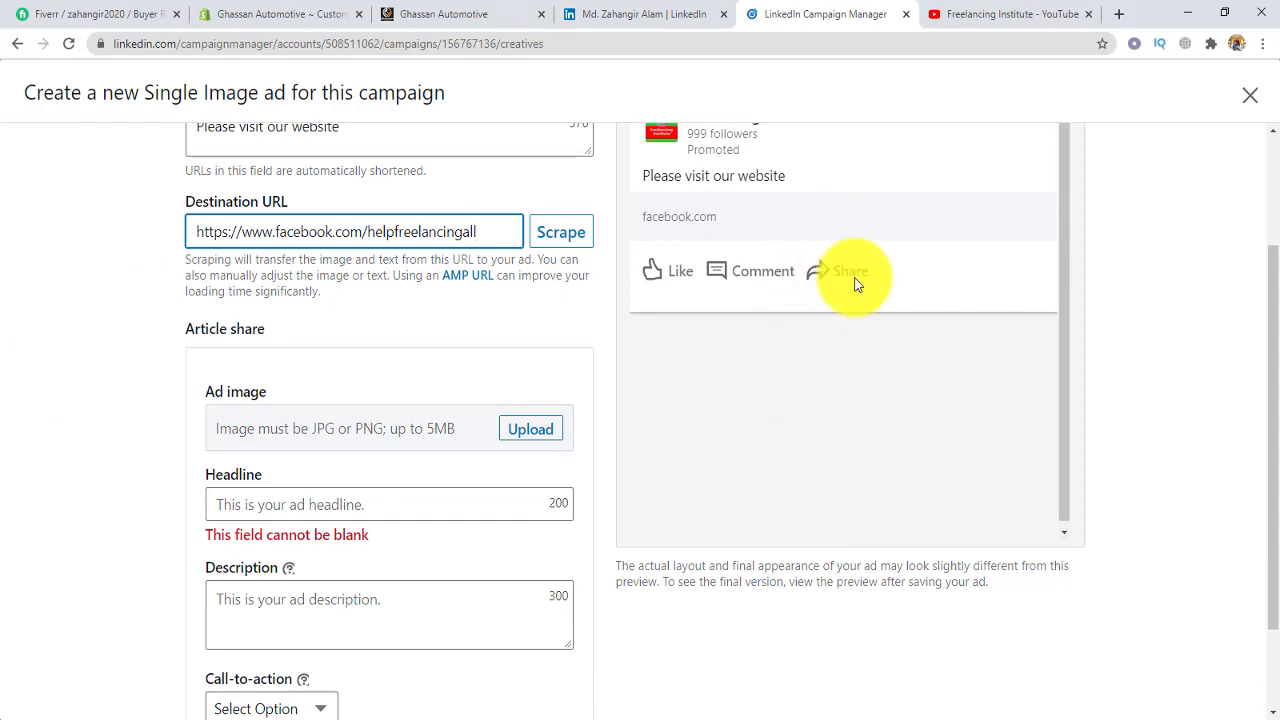
click(531, 430)
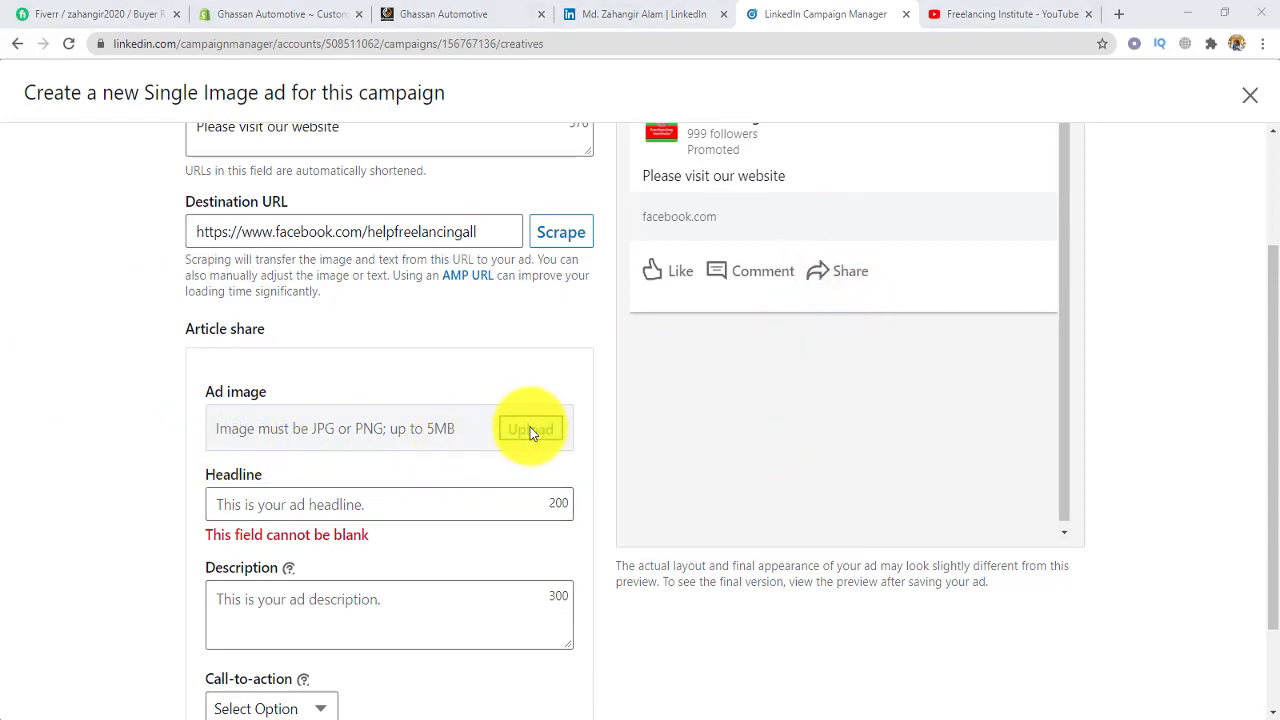
click(509, 375)
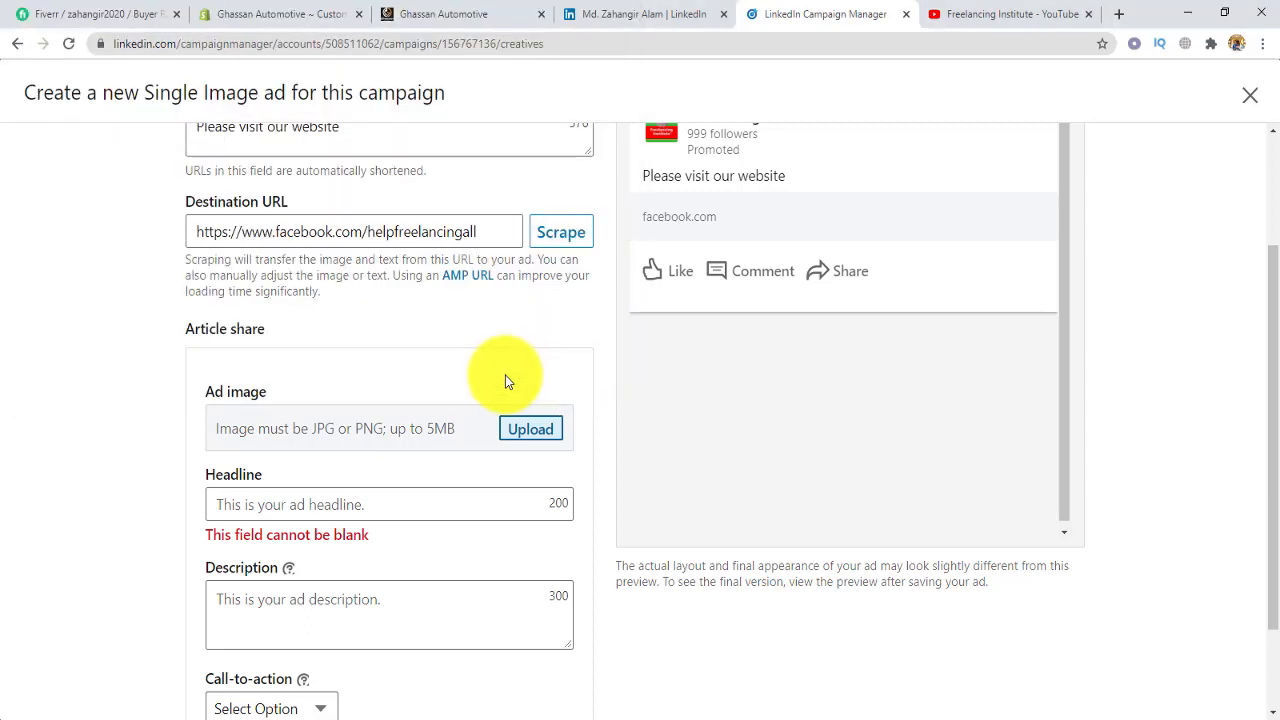
click(301, 511)
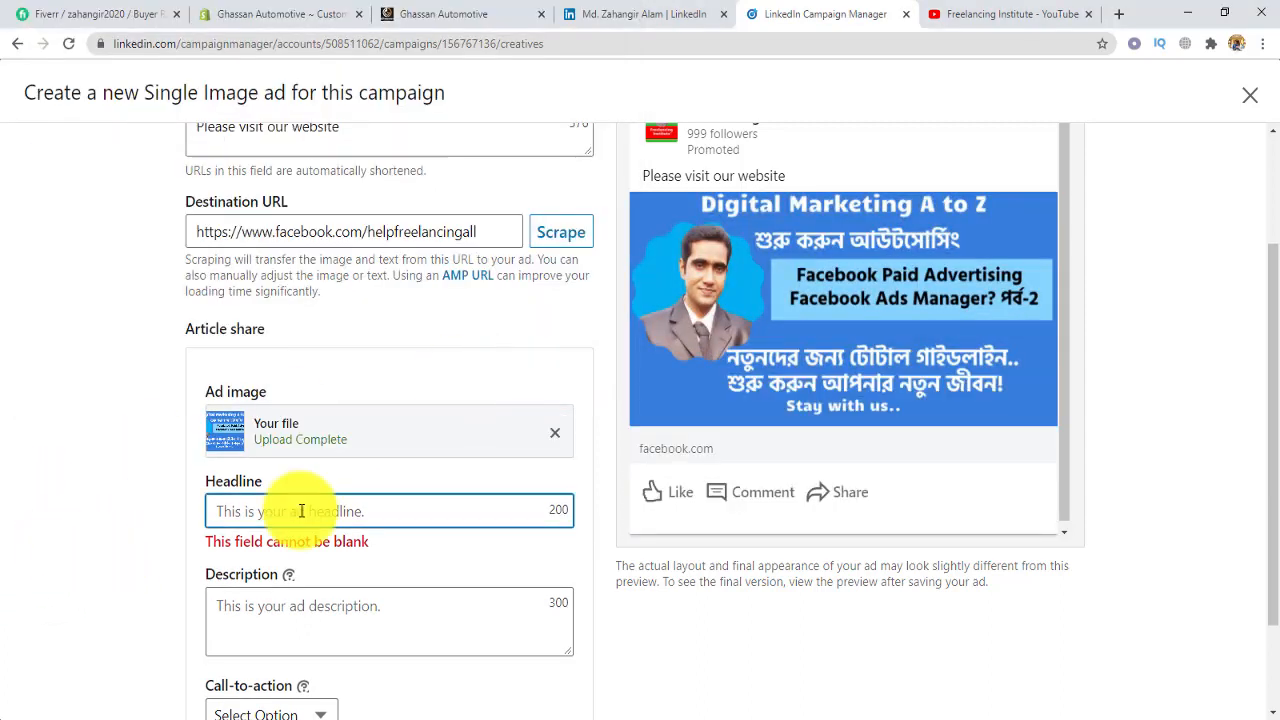
text(You can learn more about Freelancing)
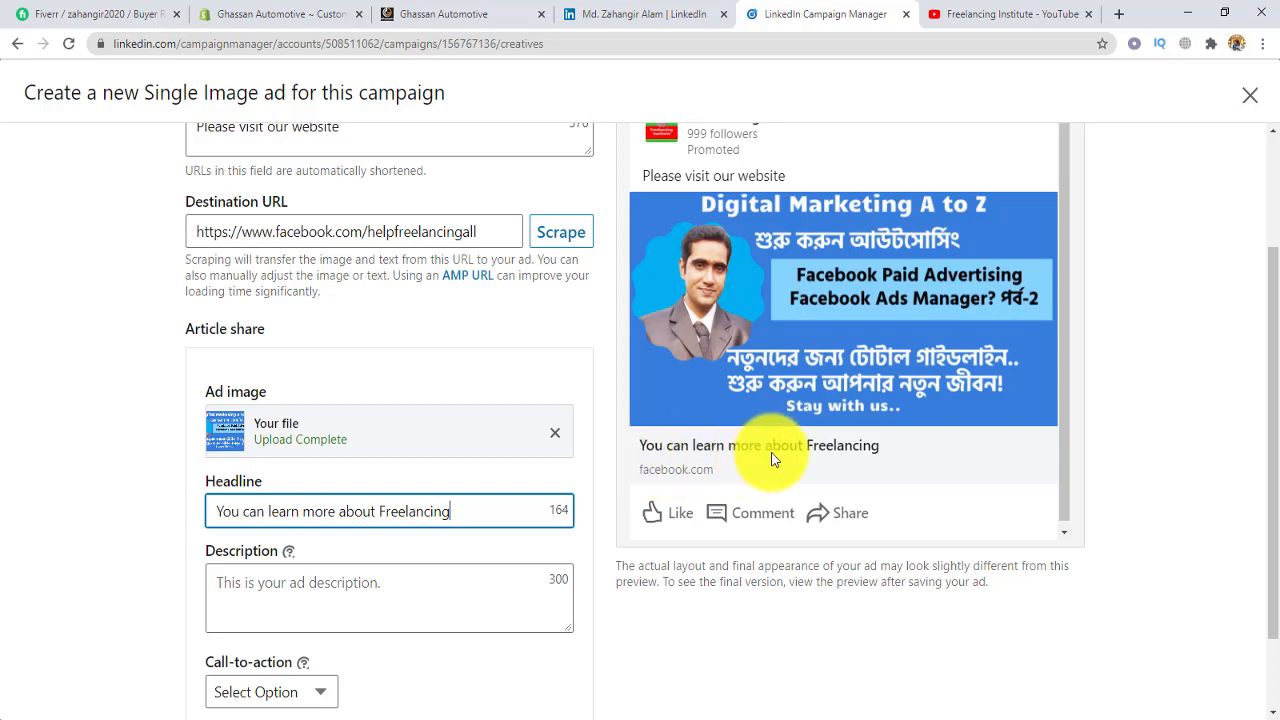
scroll(838, 287, up, 1)
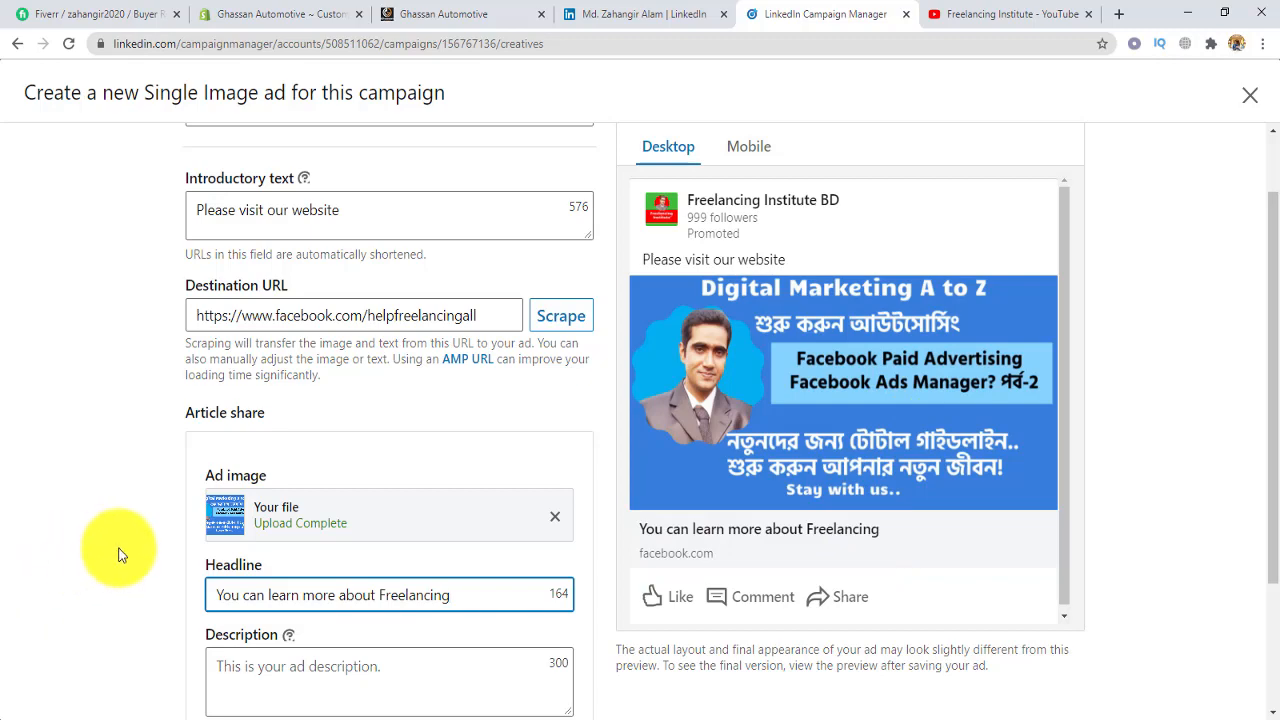
- Copy the Freelancing Institute Channel paragraph from the Word document into the ad description and set the call-to-action to Subscribe
scroll(118, 555, down, 2)
click(374, 484)
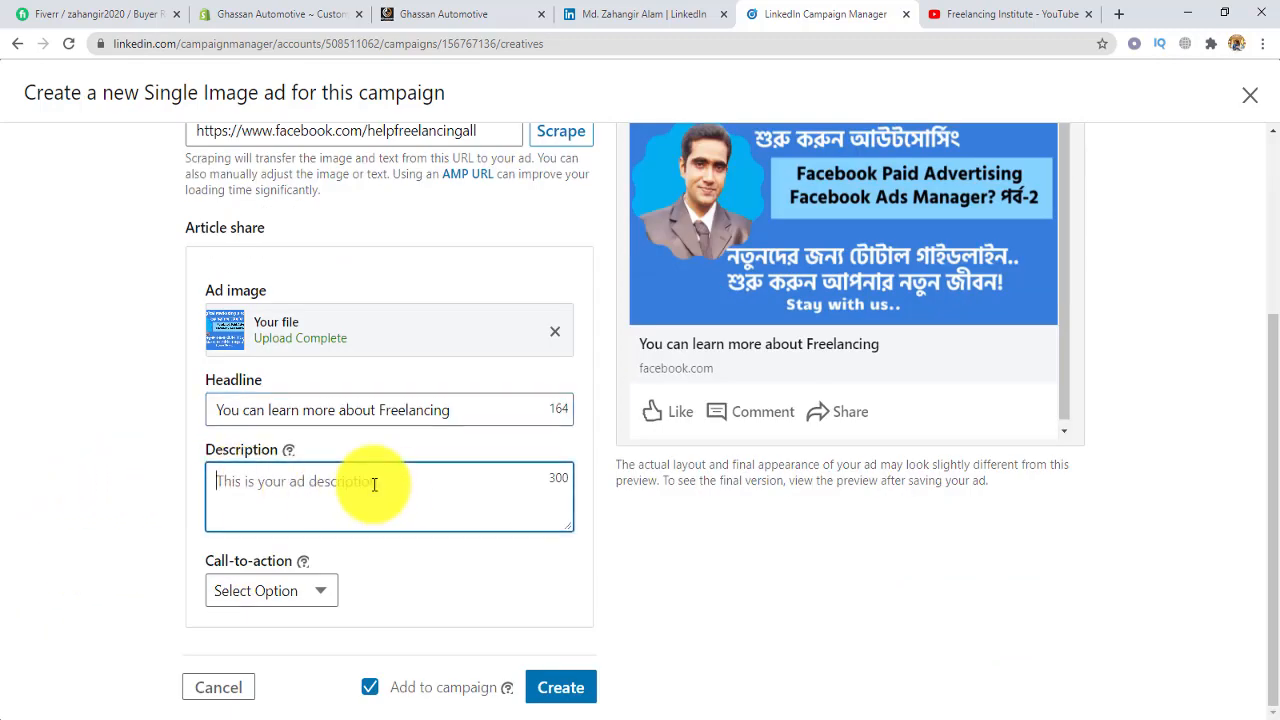
click(490, 715)
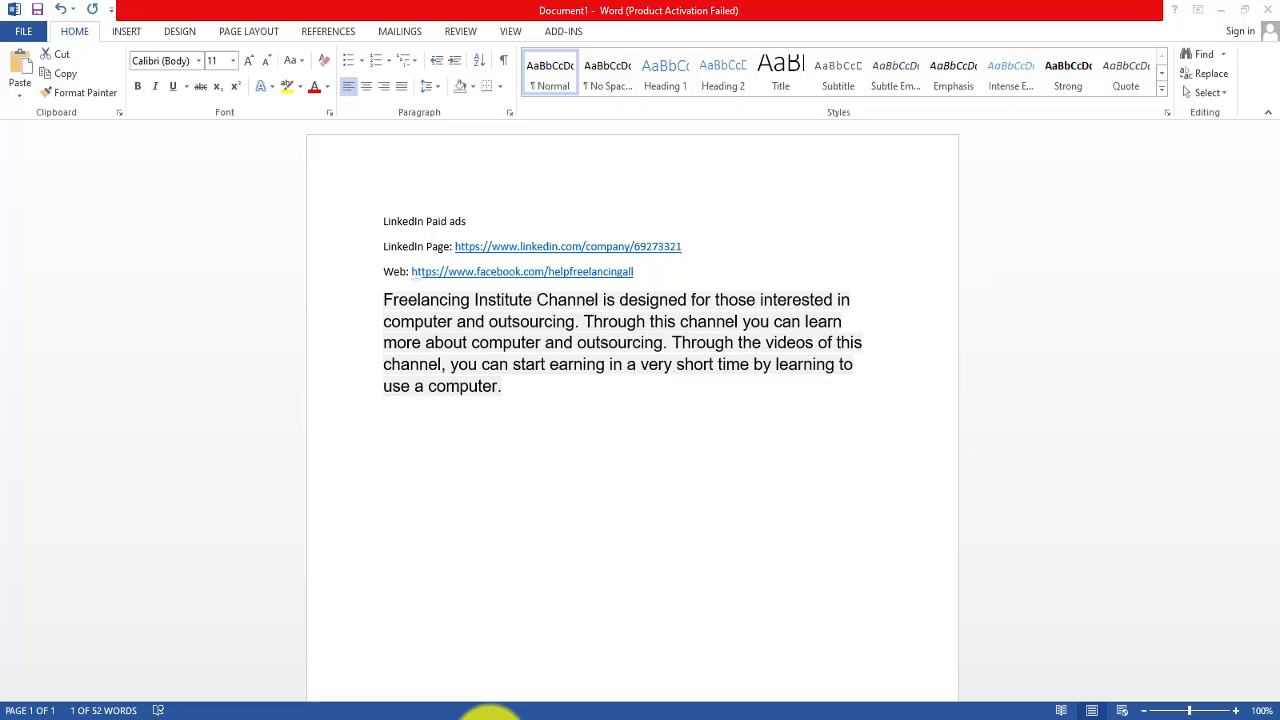
drag(384, 292, 655, 716)
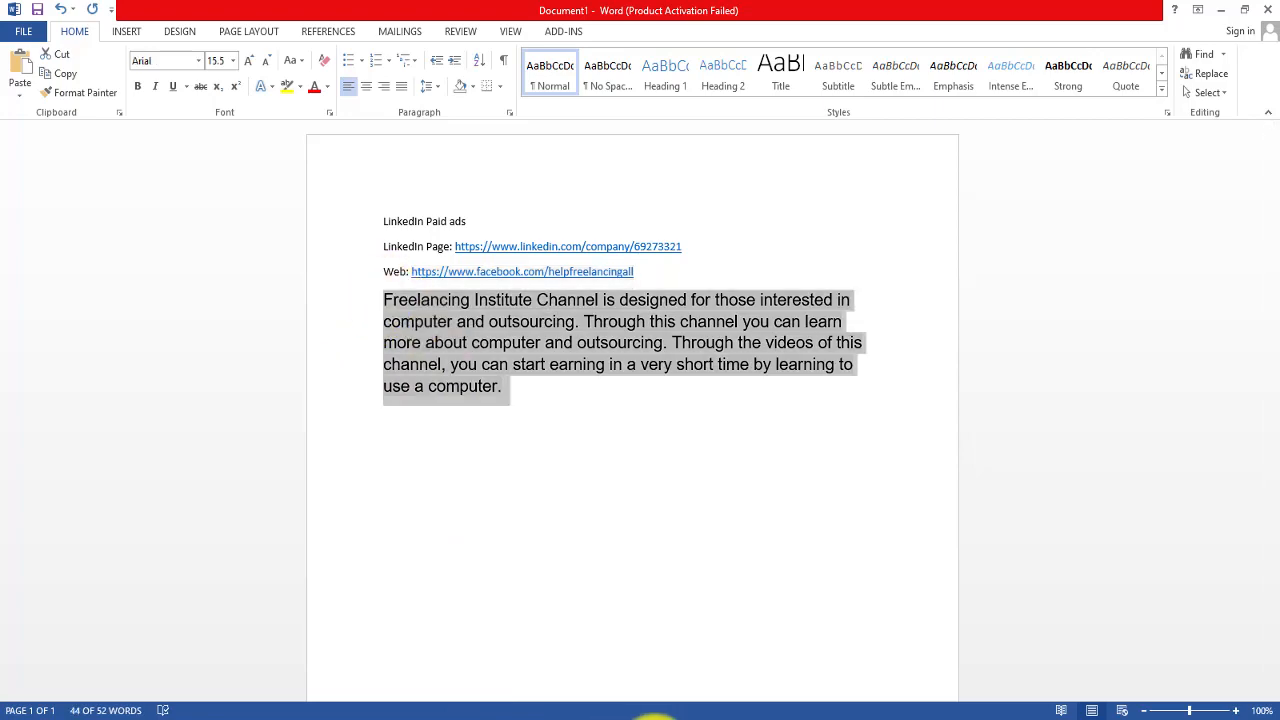
click(572, 712)
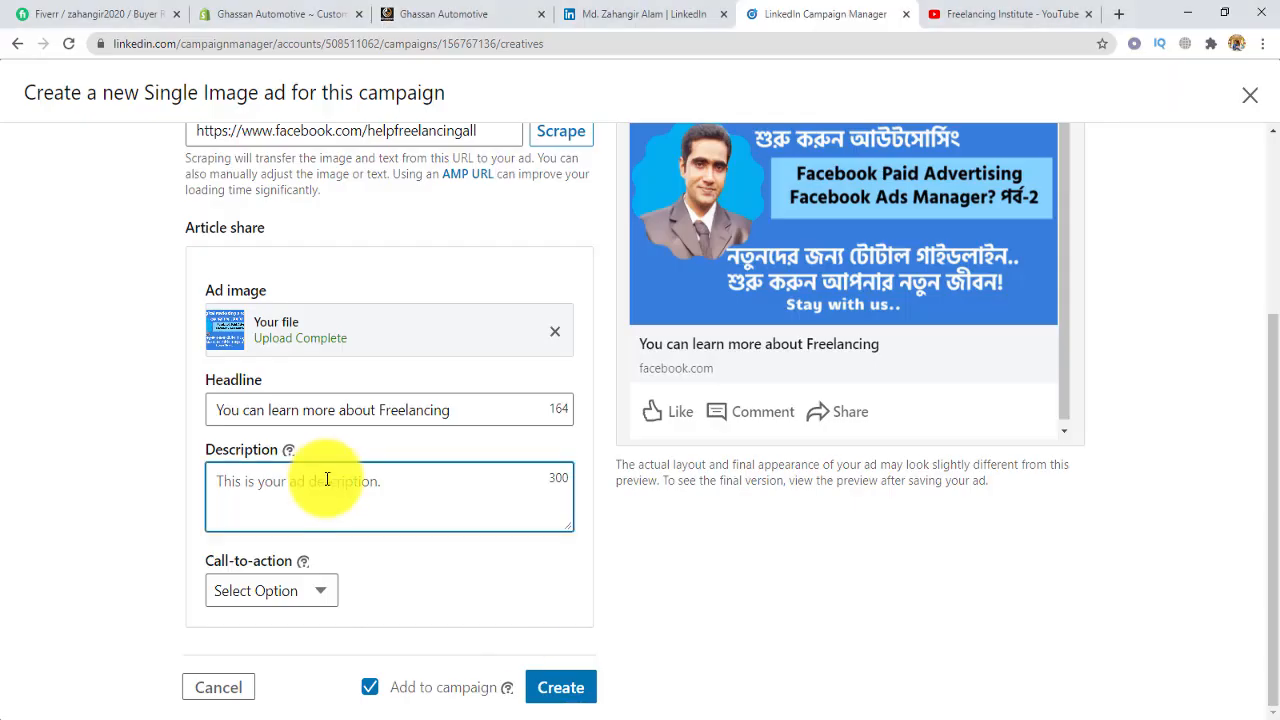
key(ctrl+v)
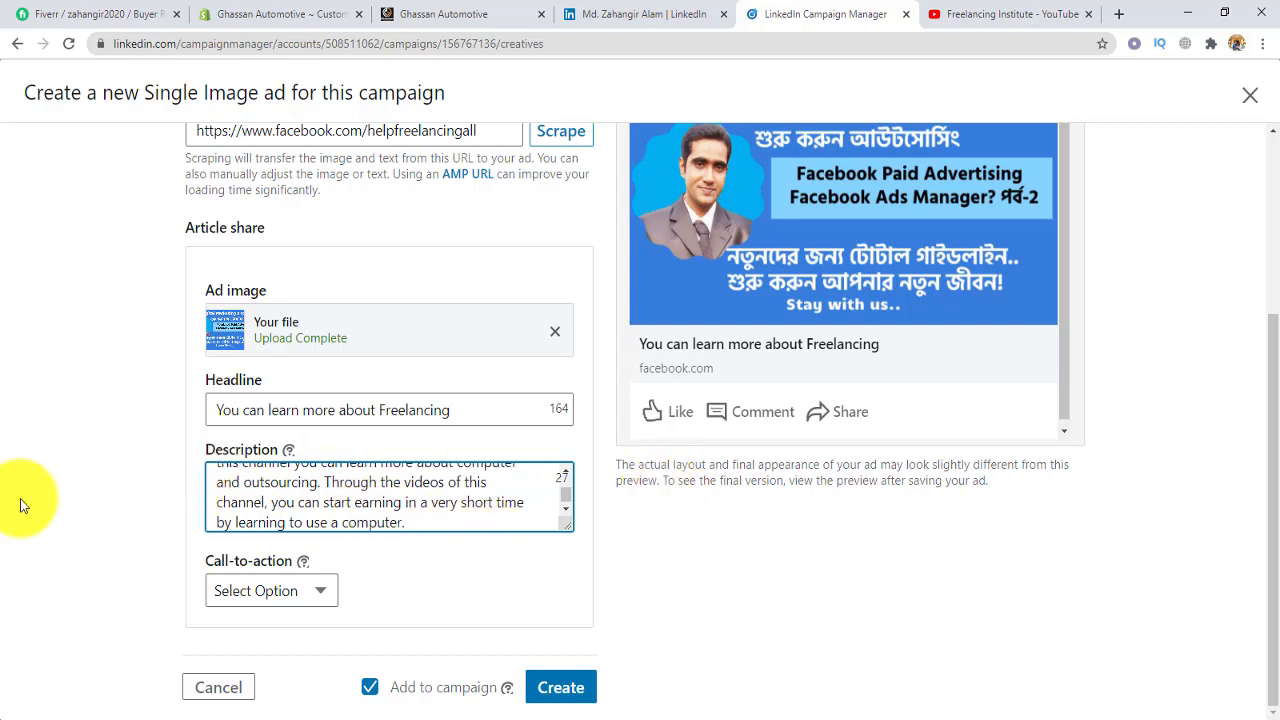
click(181, 558)
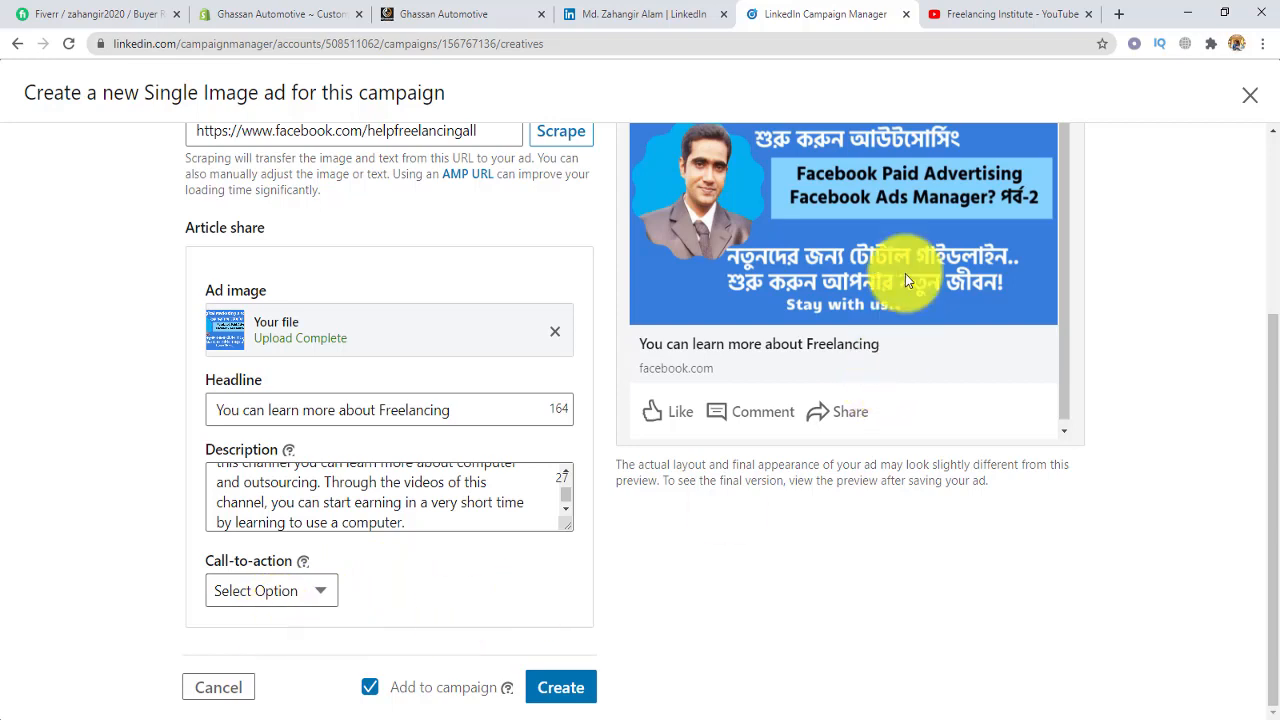
click(271, 590)
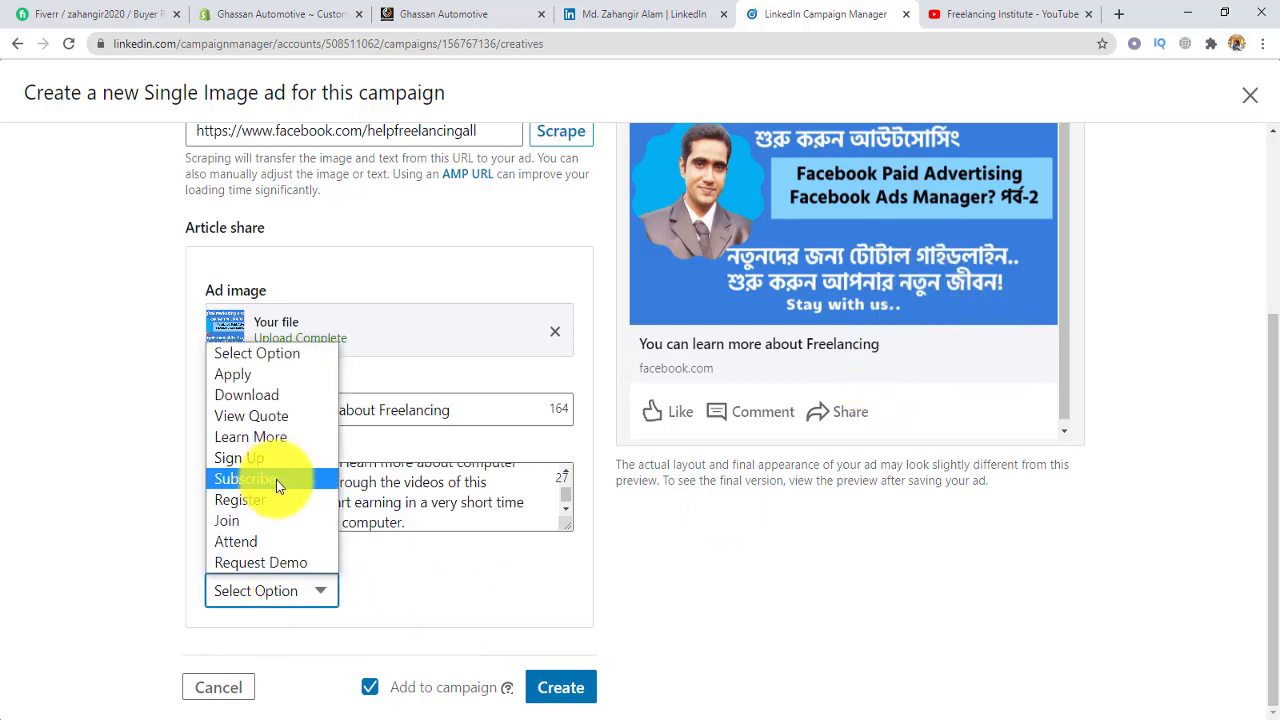
click(276, 479)
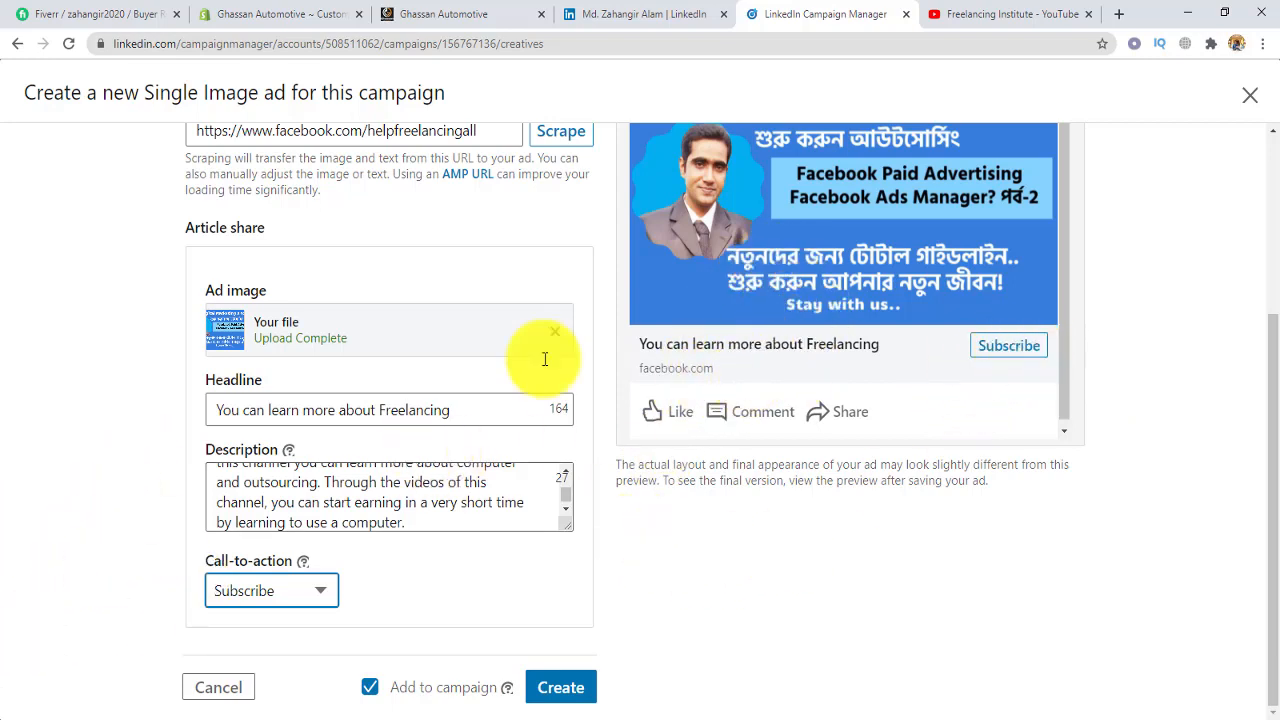
- Copy the Freelancing Institute YouTube channel's address and replace the ad's destination URL with it
click(1010, 14)
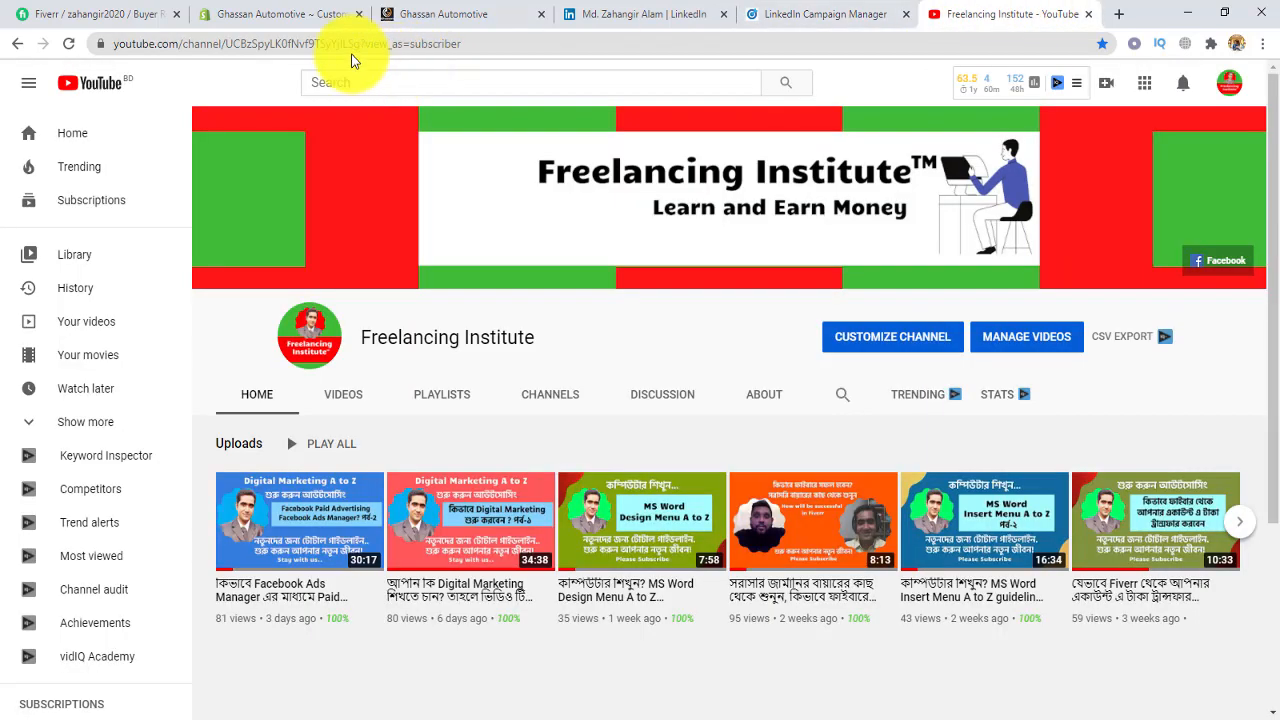
click(355, 44)
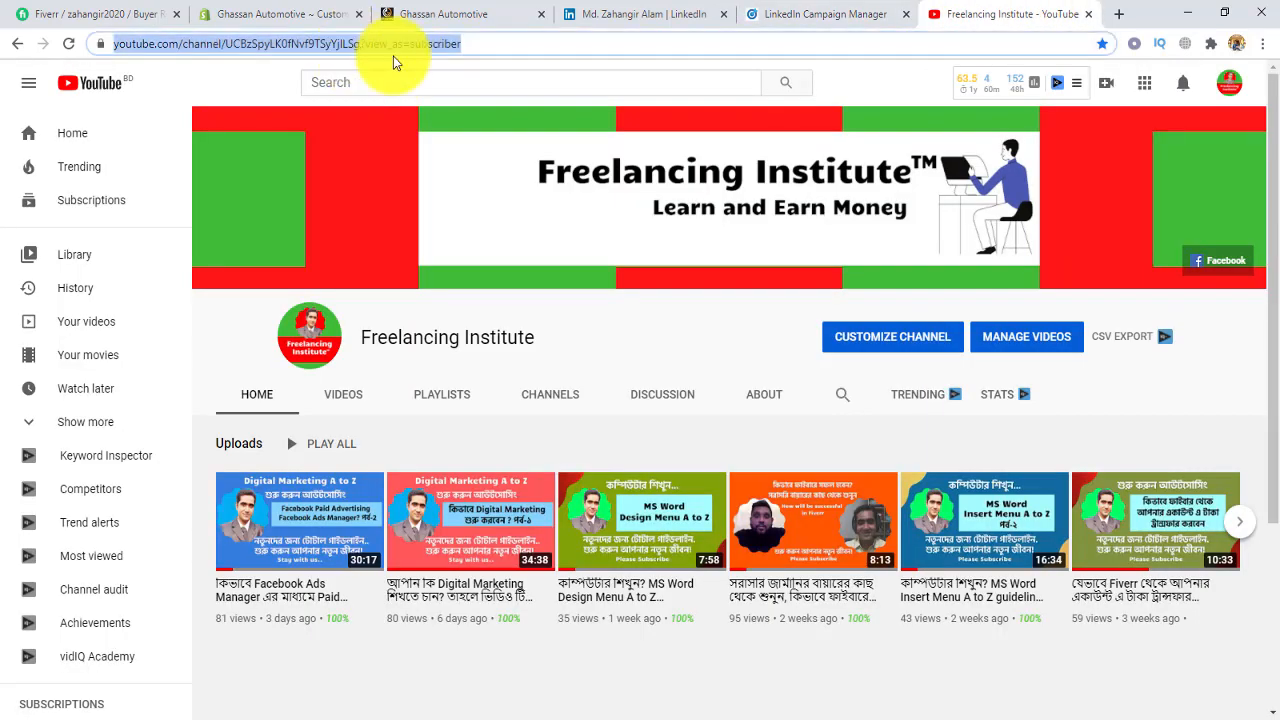
click(871, 14)
drag(491, 397, 100, 413)
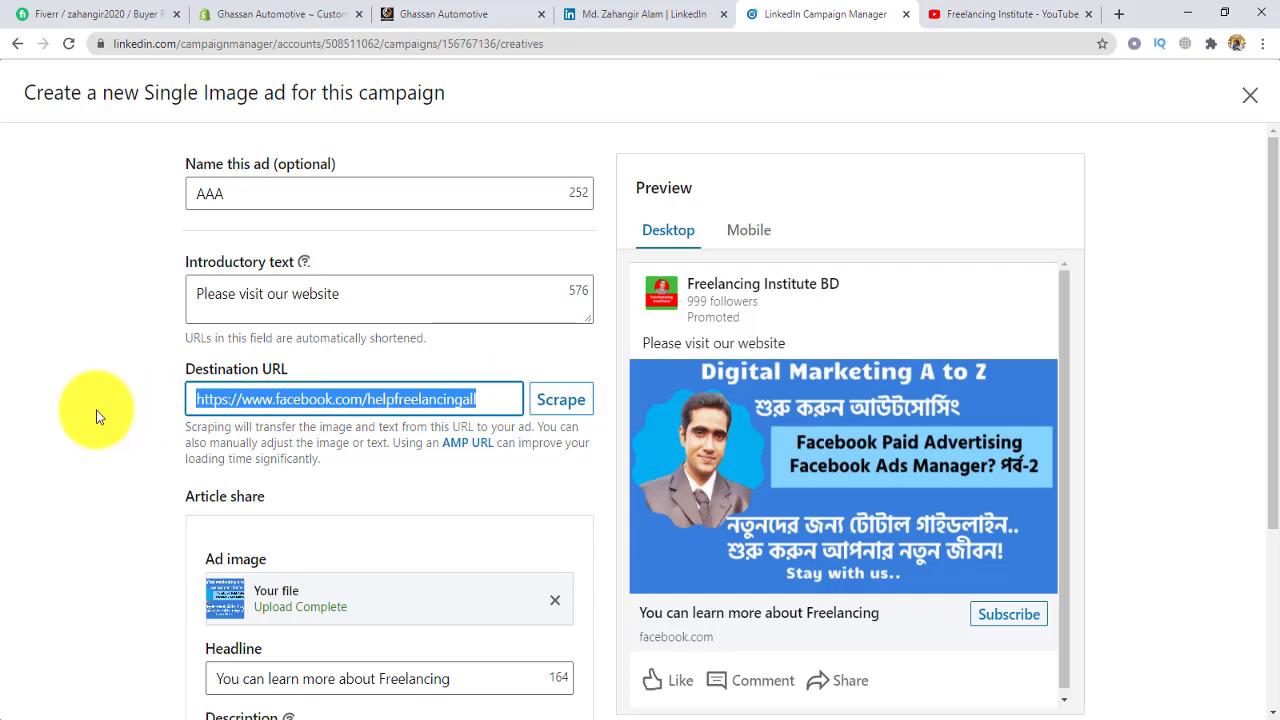
key(ctrl+v)
scroll(94, 414, down, 3)
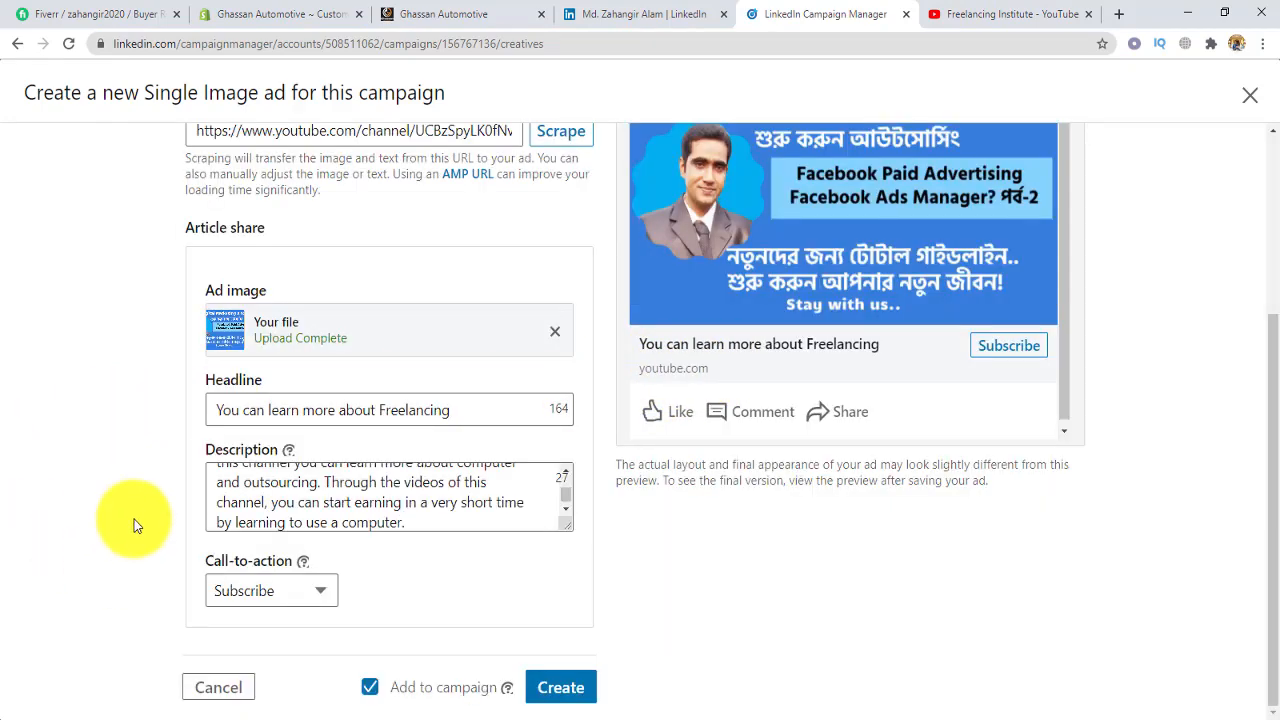
- Create the ad in the campaign and continue to the Review & Launch stage, dismissing the saved-ad notification
click(561, 688)
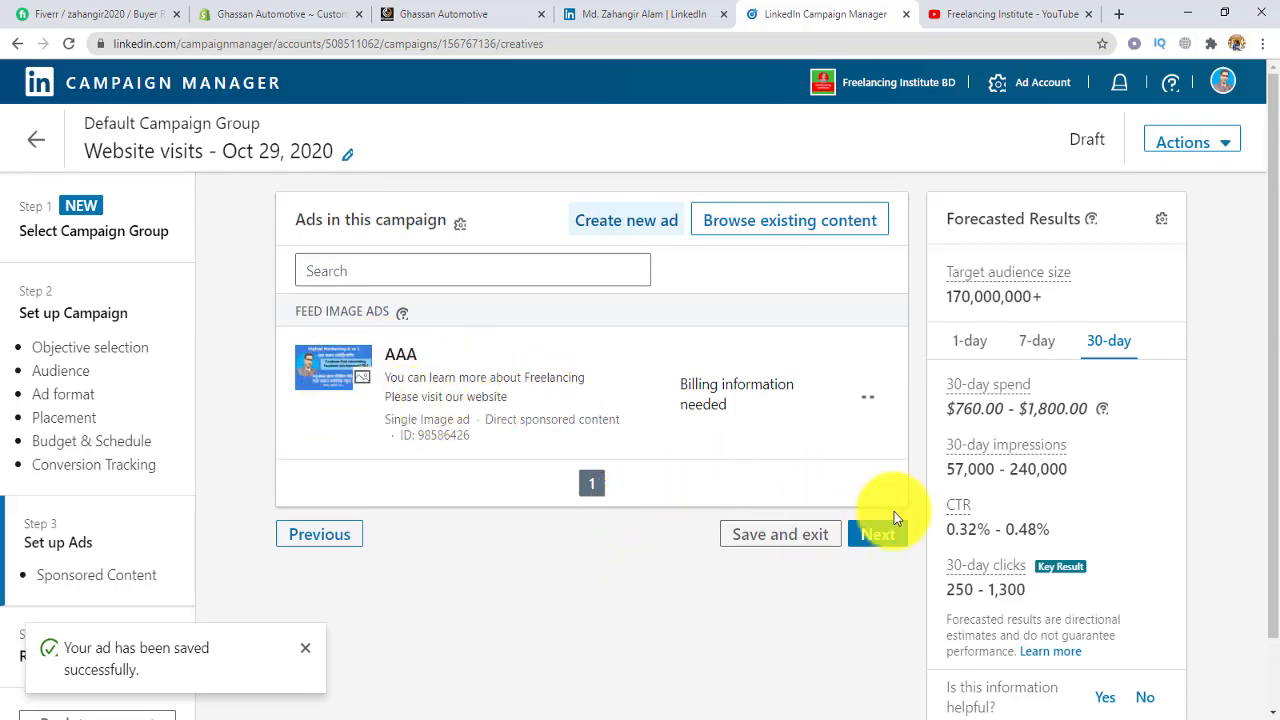
click(886, 542)
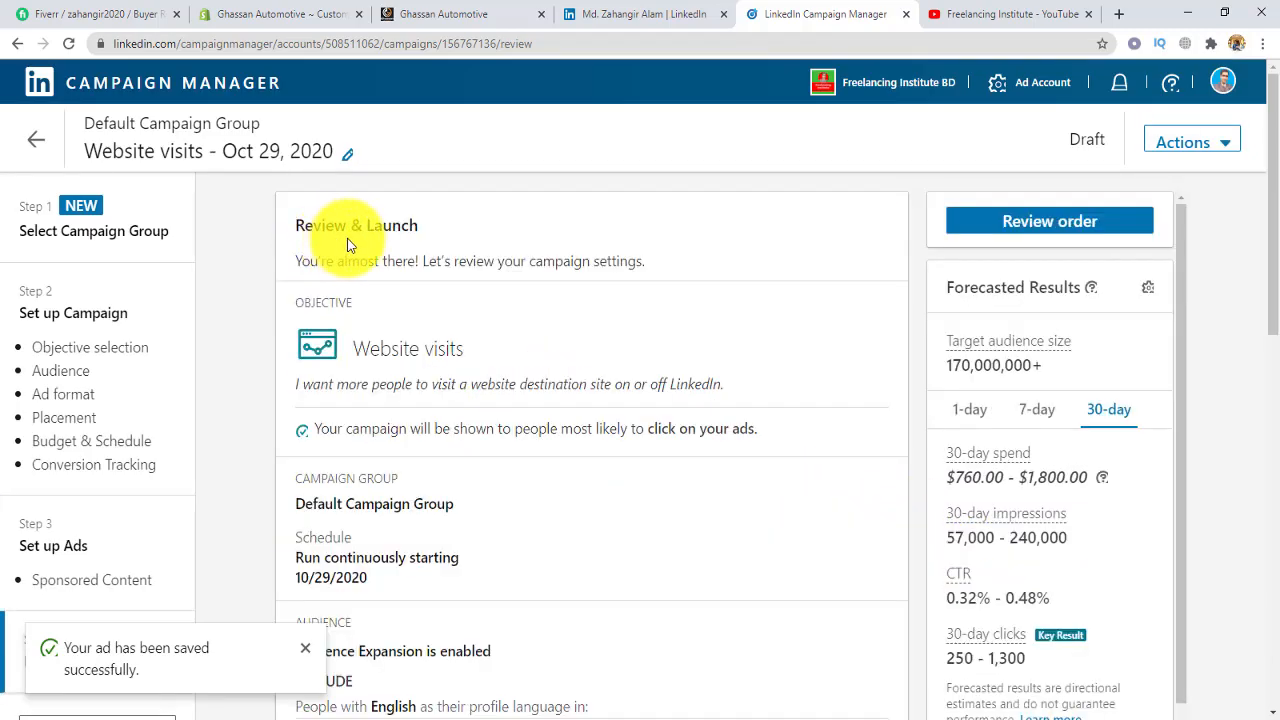
scroll(566, 543, down, 2)
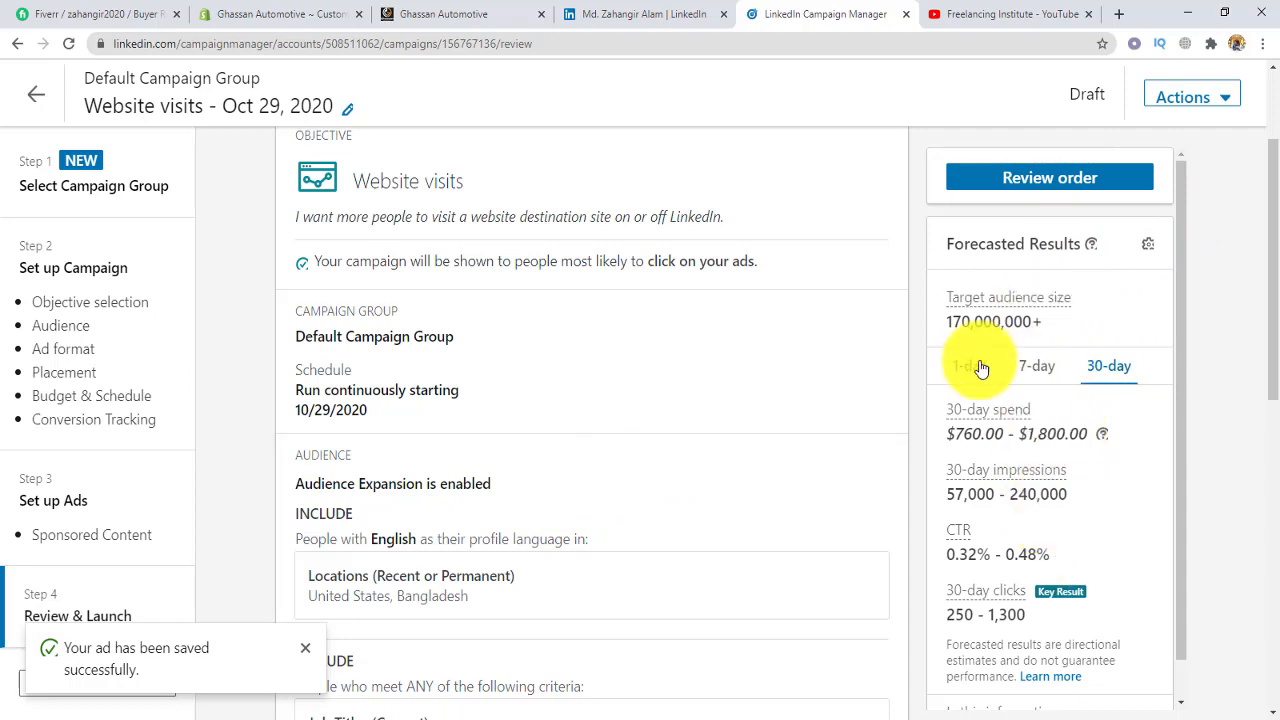
click(305, 648)
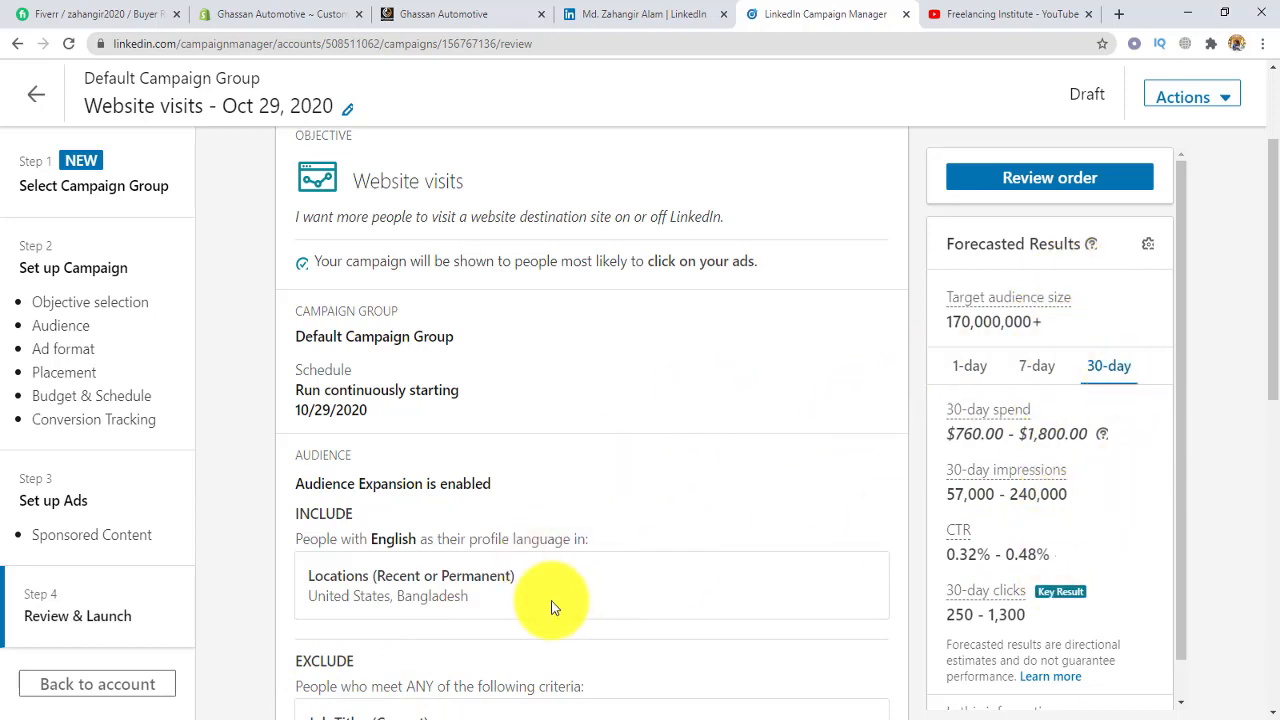
- Examine the campaign's review summary, including objective, audience, ad format, placement, budget, schedule and ads
scroll(609, 546, down, 3)
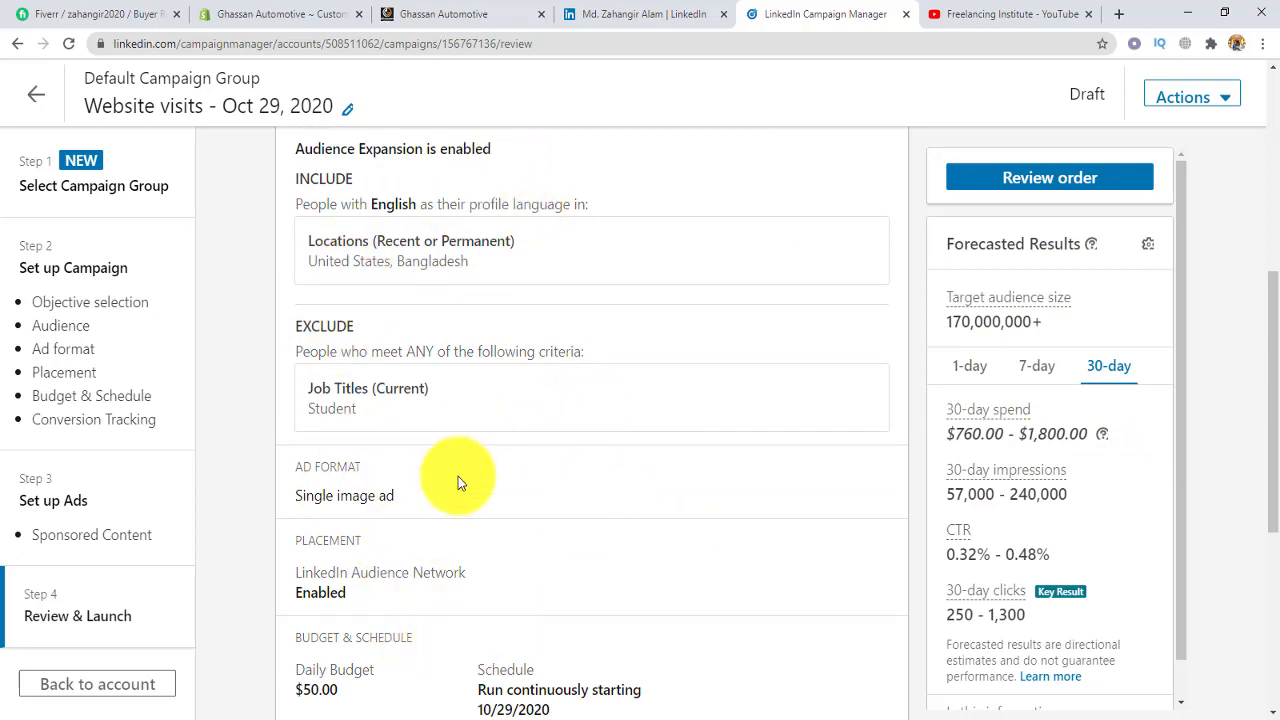
scroll(445, 560, down, 2)
scroll(447, 560, down, 3)
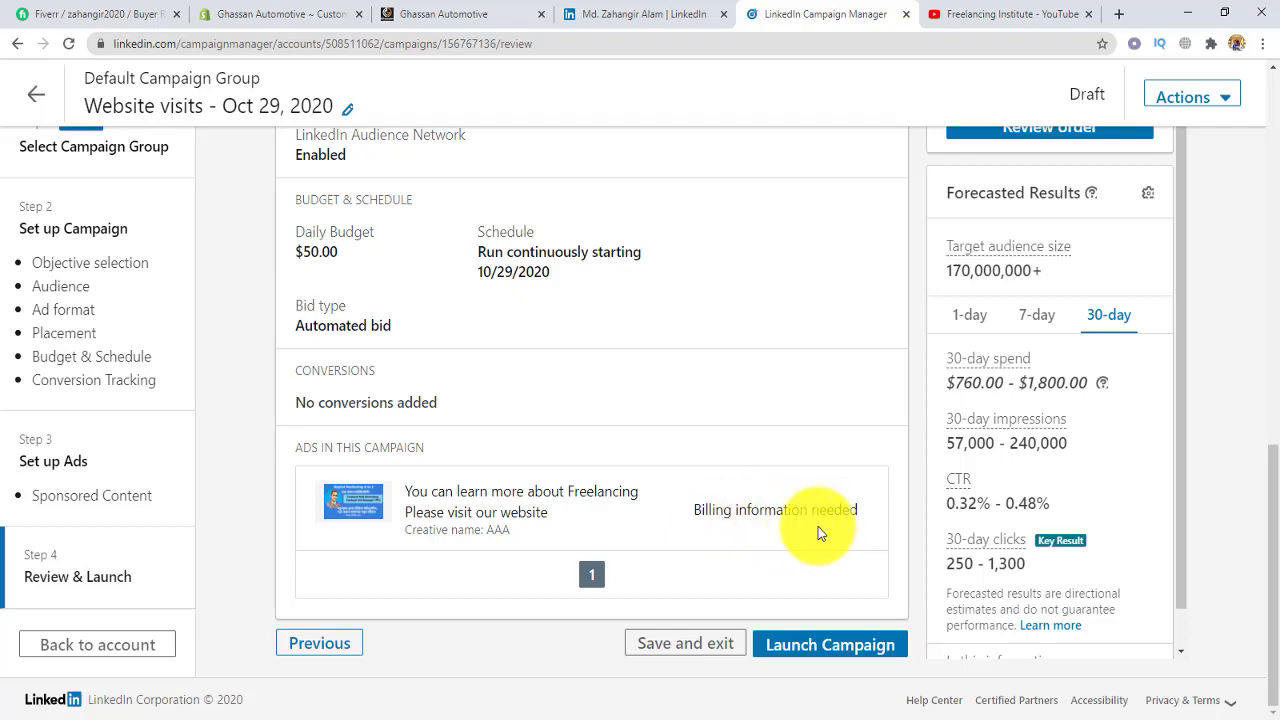
scroll(600, 480, up, 2)
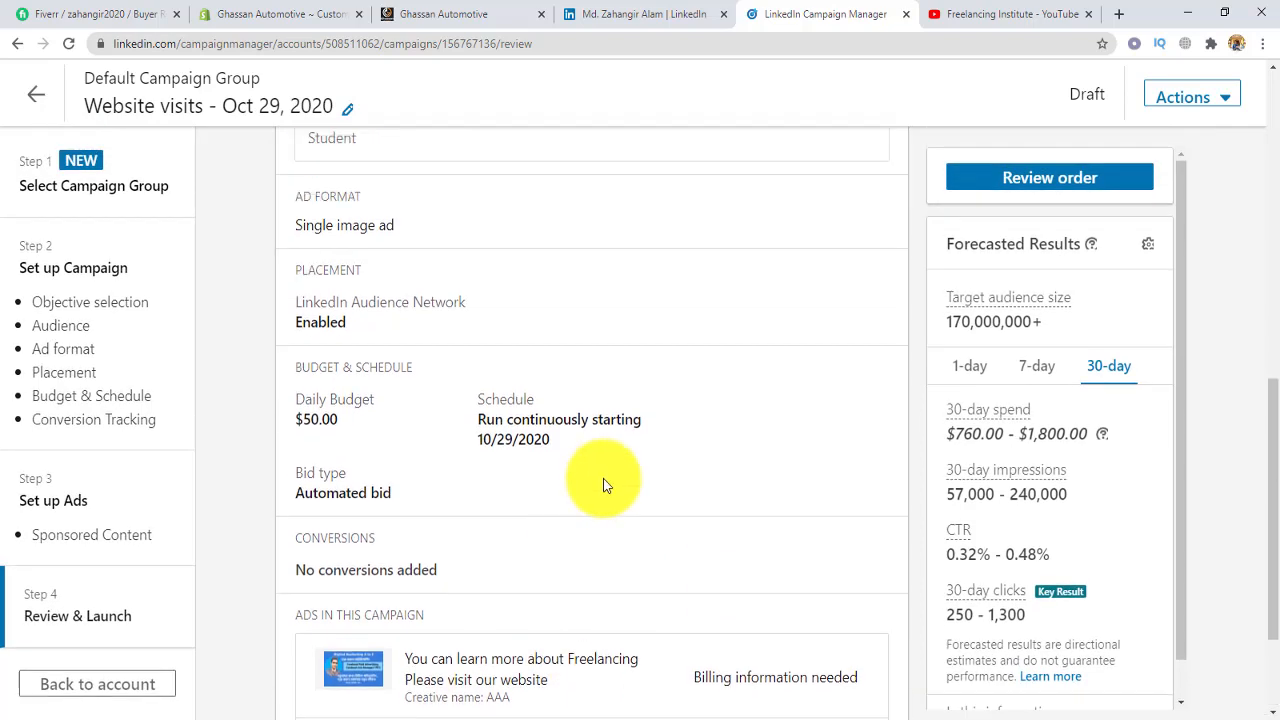
scroll(737, 497, up, 4)
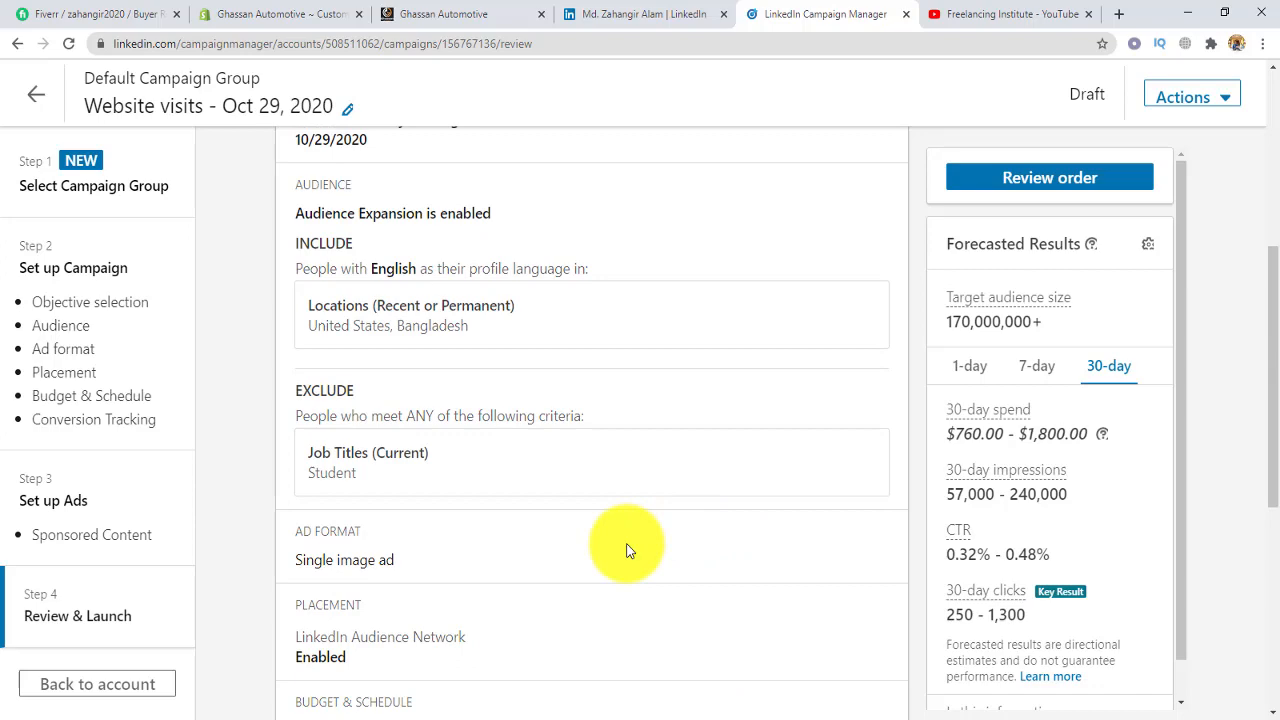
scroll(628, 549, up, 5)
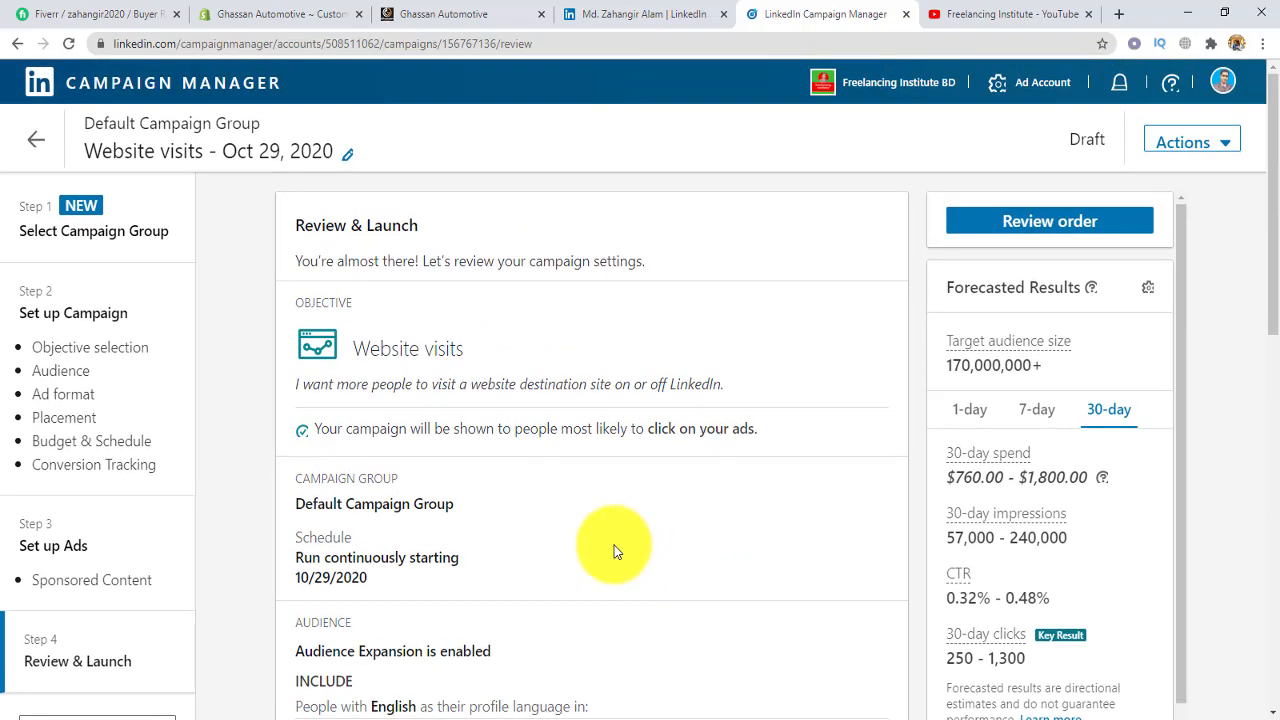
scroll(701, 525, down, 10)
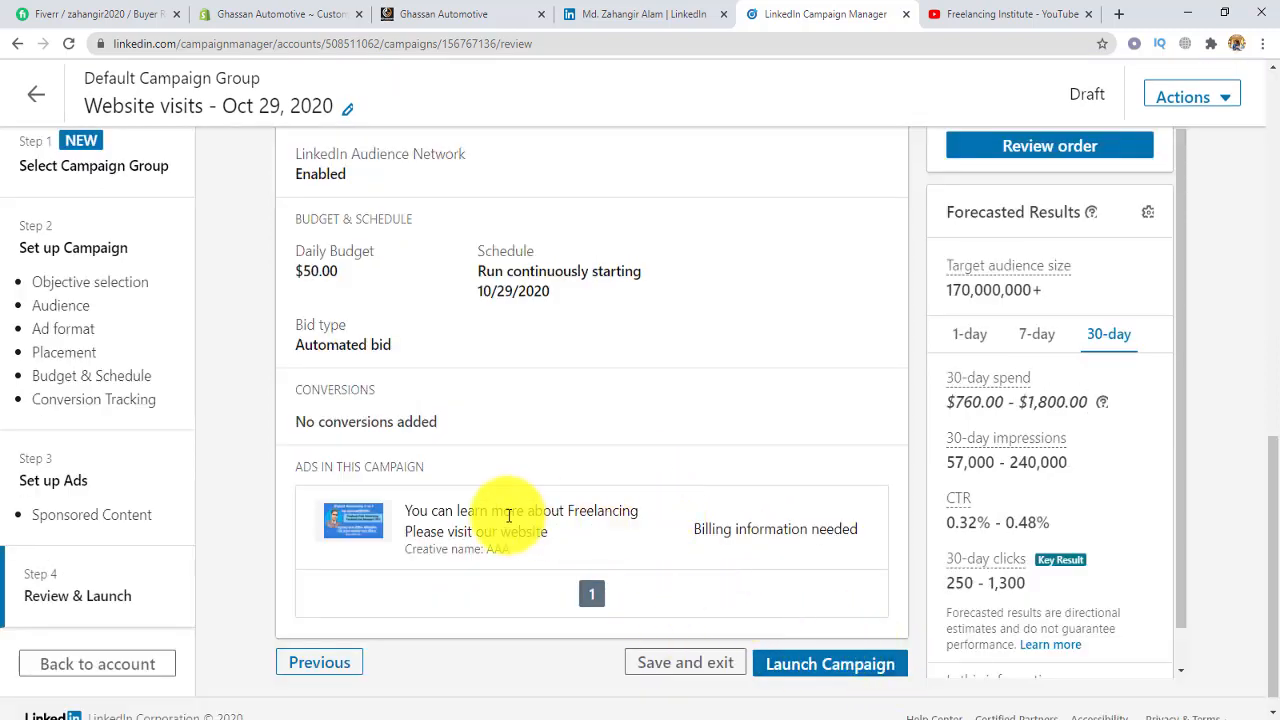
scroll(692, 461, up, 10)
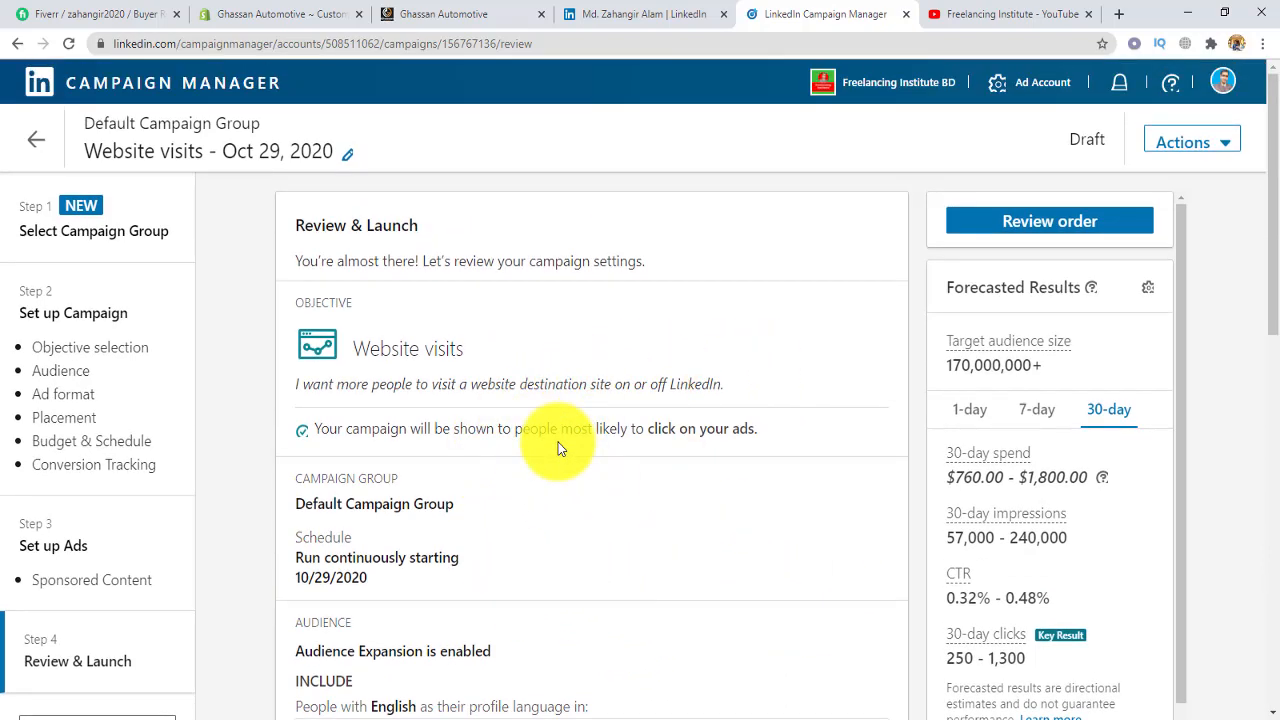
- Open the ad account's Billing center, examine the billing information and payment fields for adding a credit card, and close the form
click(1030, 86)
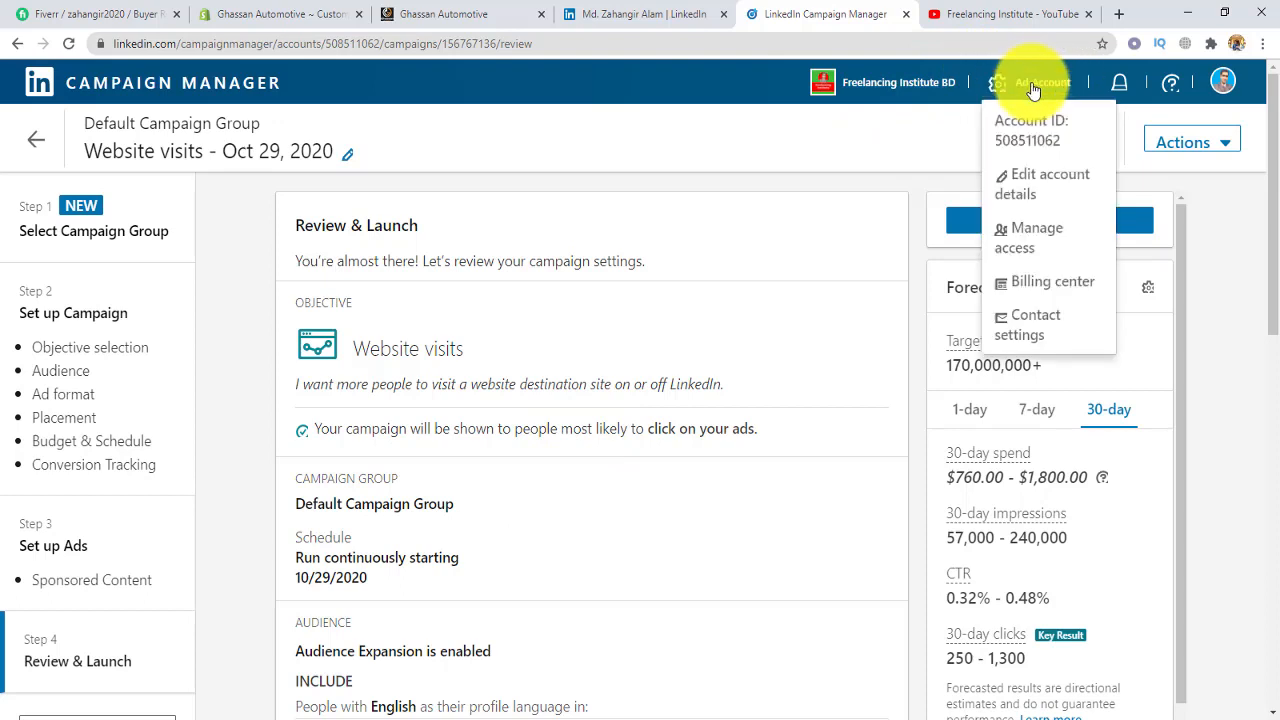
click(1057, 287)
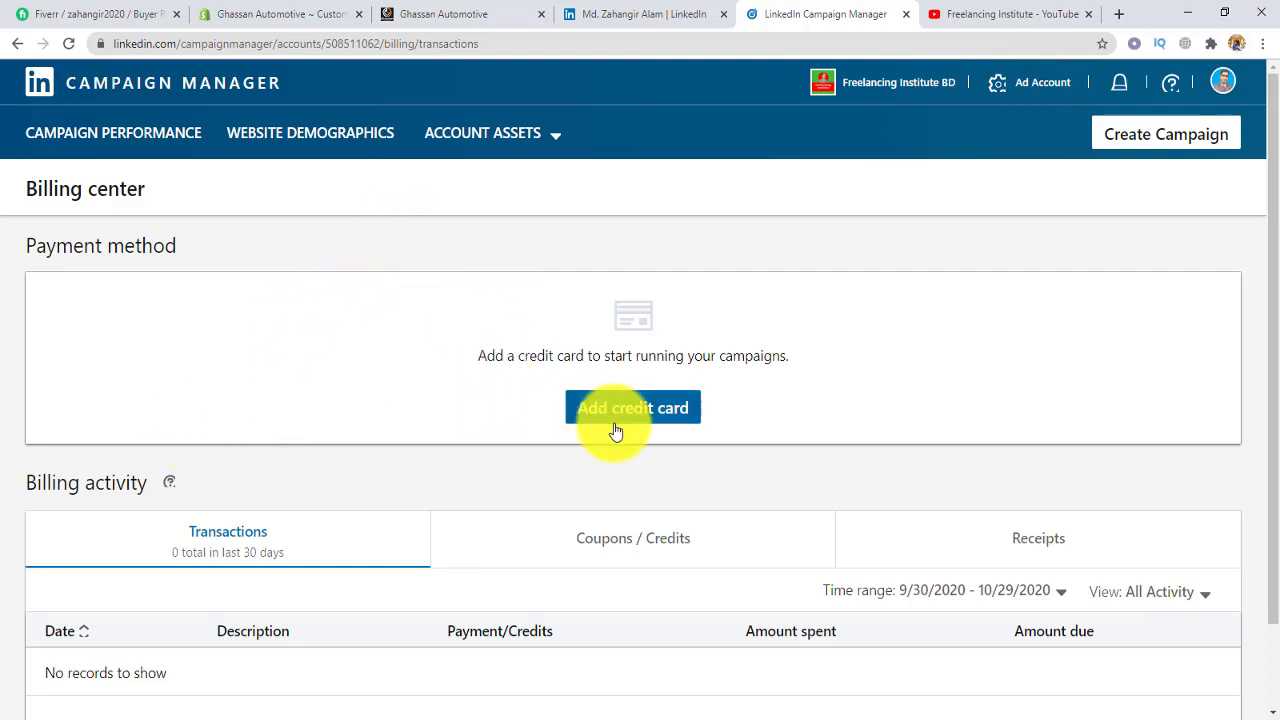
click(658, 414)
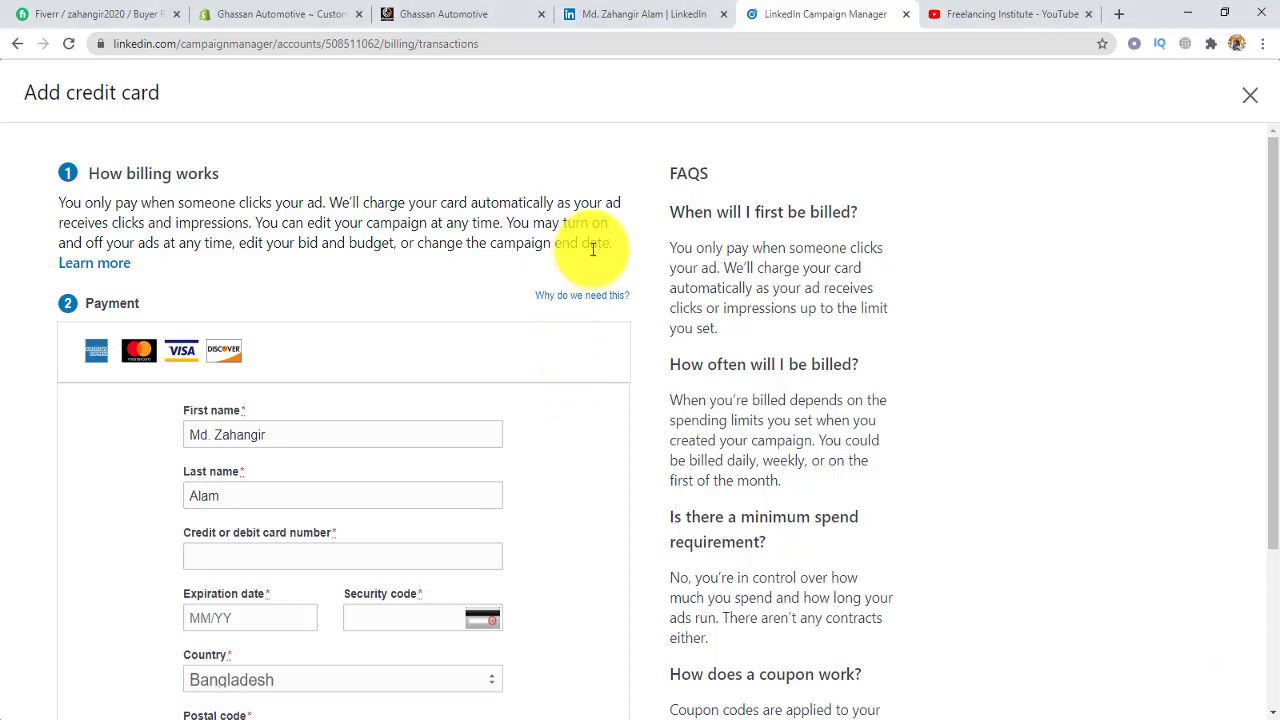
scroll(457, 423, down, 2)
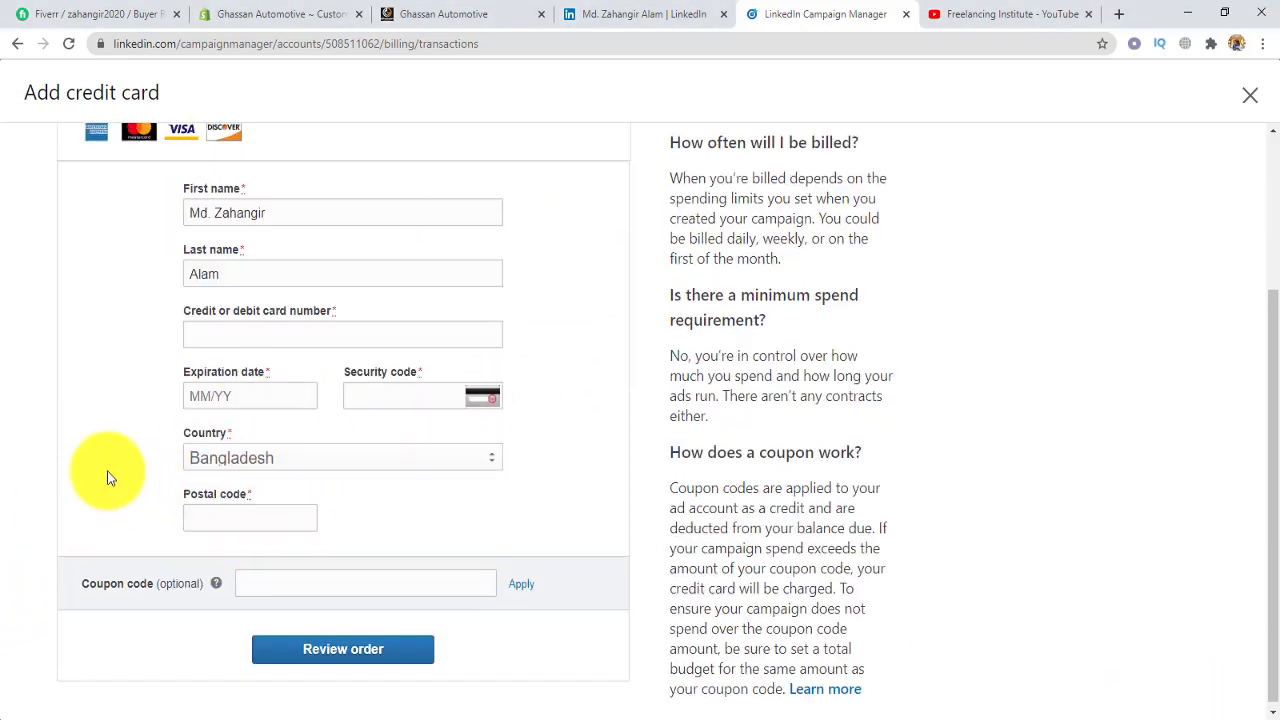
scroll(106, 476, up, 2)
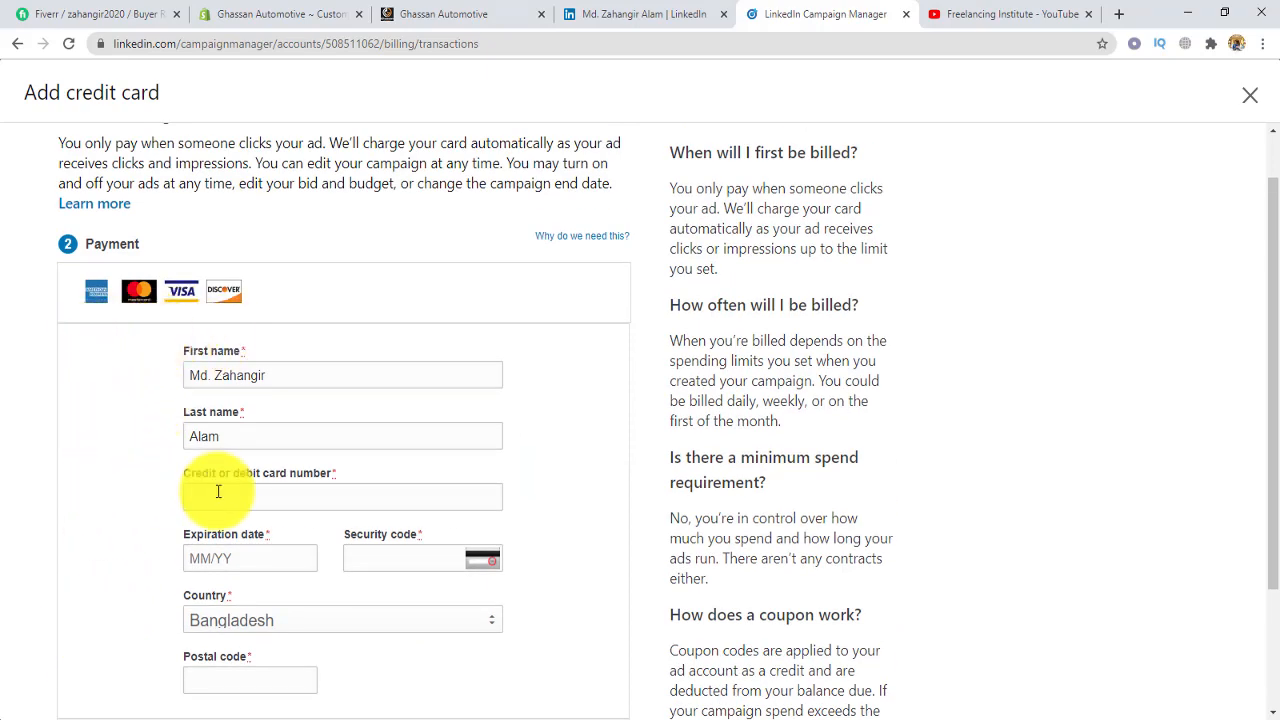
scroll(250, 520, up, 1)
scroll(290, 570, down, 1)
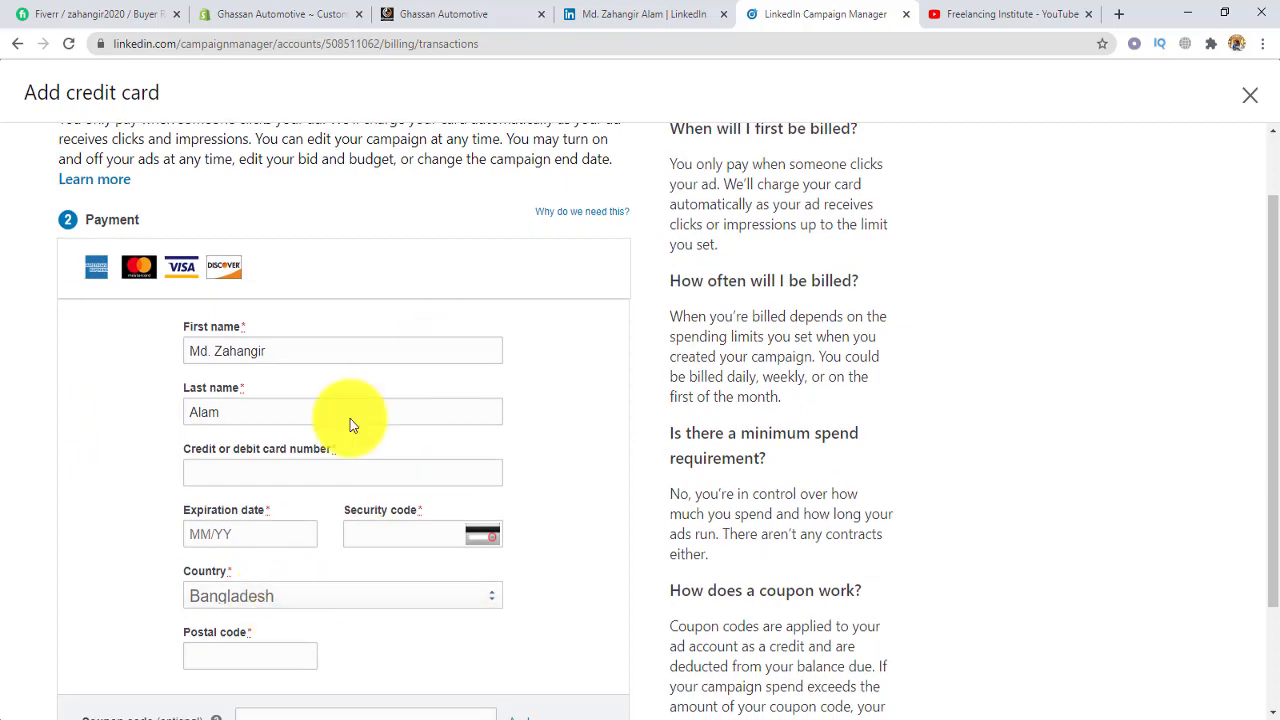
scroll(177, 586, down, 2)
scroll(200, 400, up, 3)
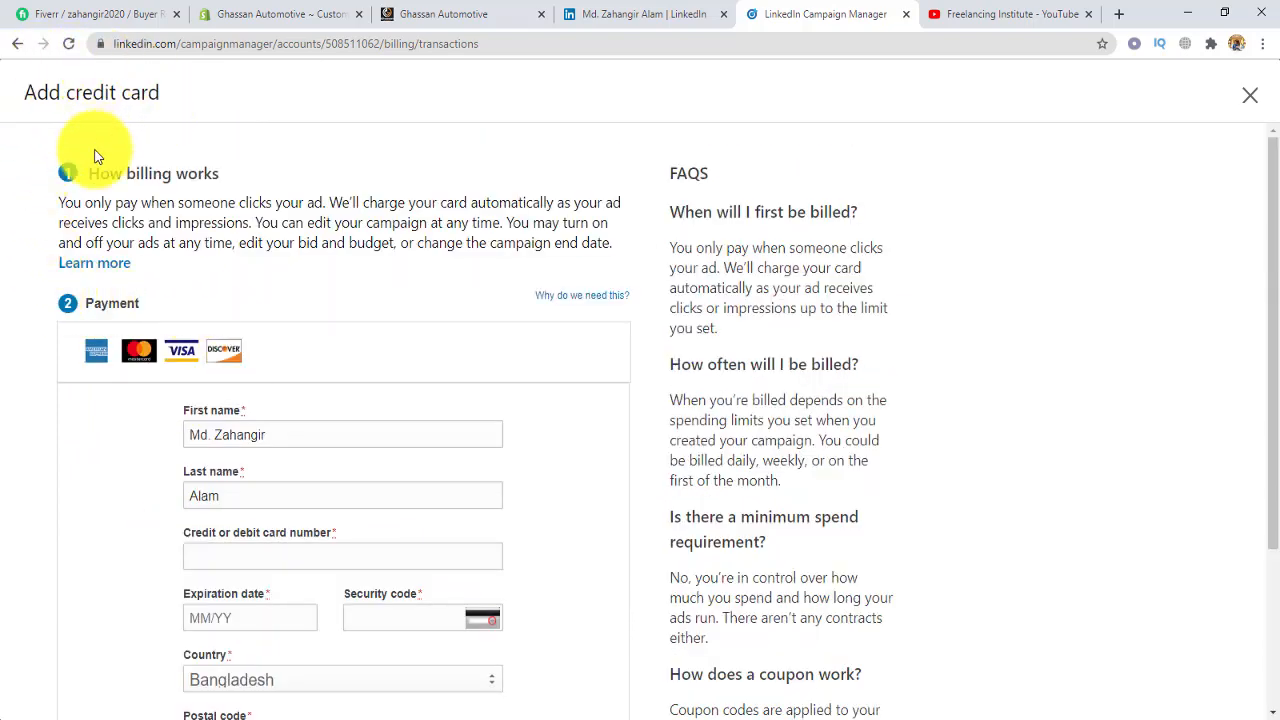
key(Escape)
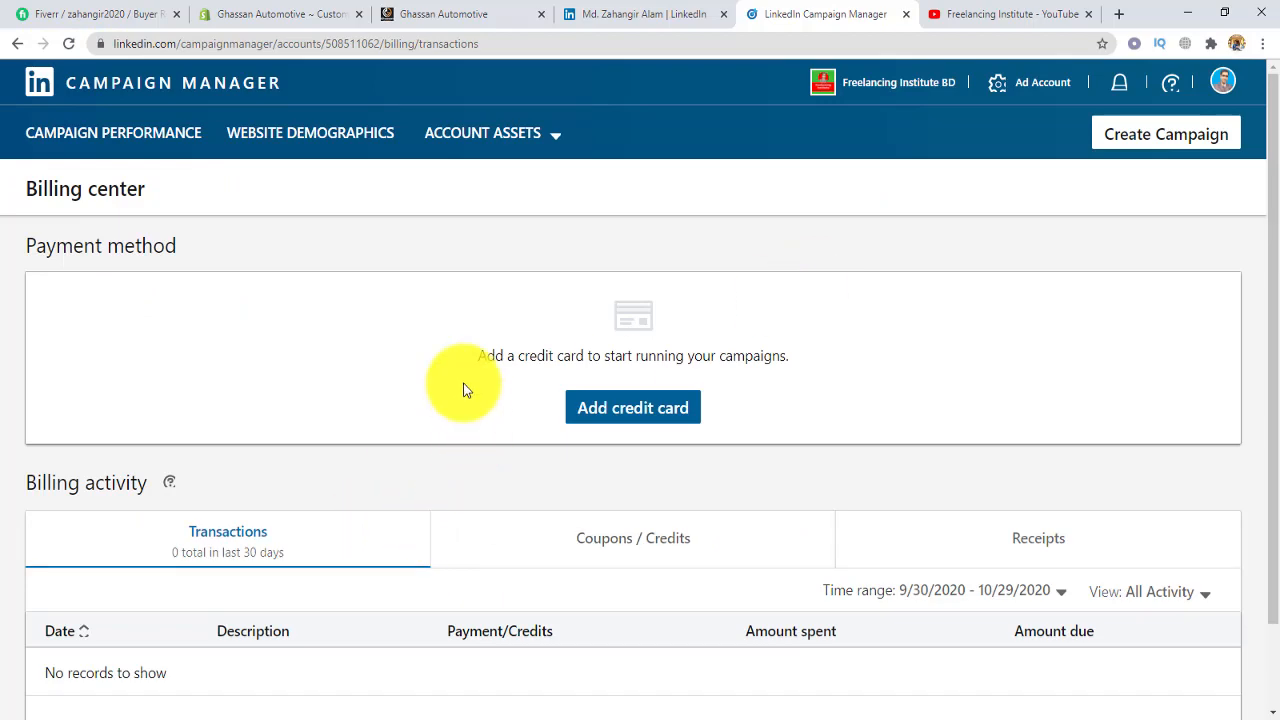
- Return to the Website visits campaign's review page and launch the campaign
scroll(430, 410, down, 2)
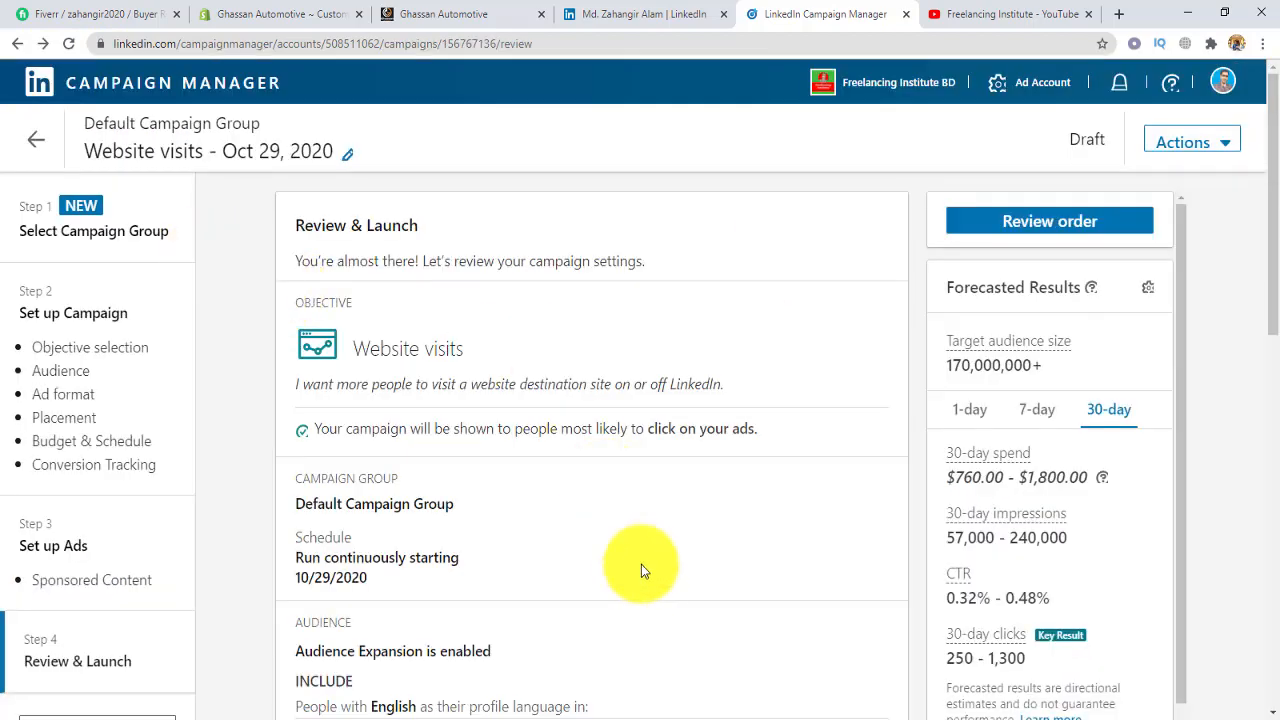
scroll(550, 475, down, 8)
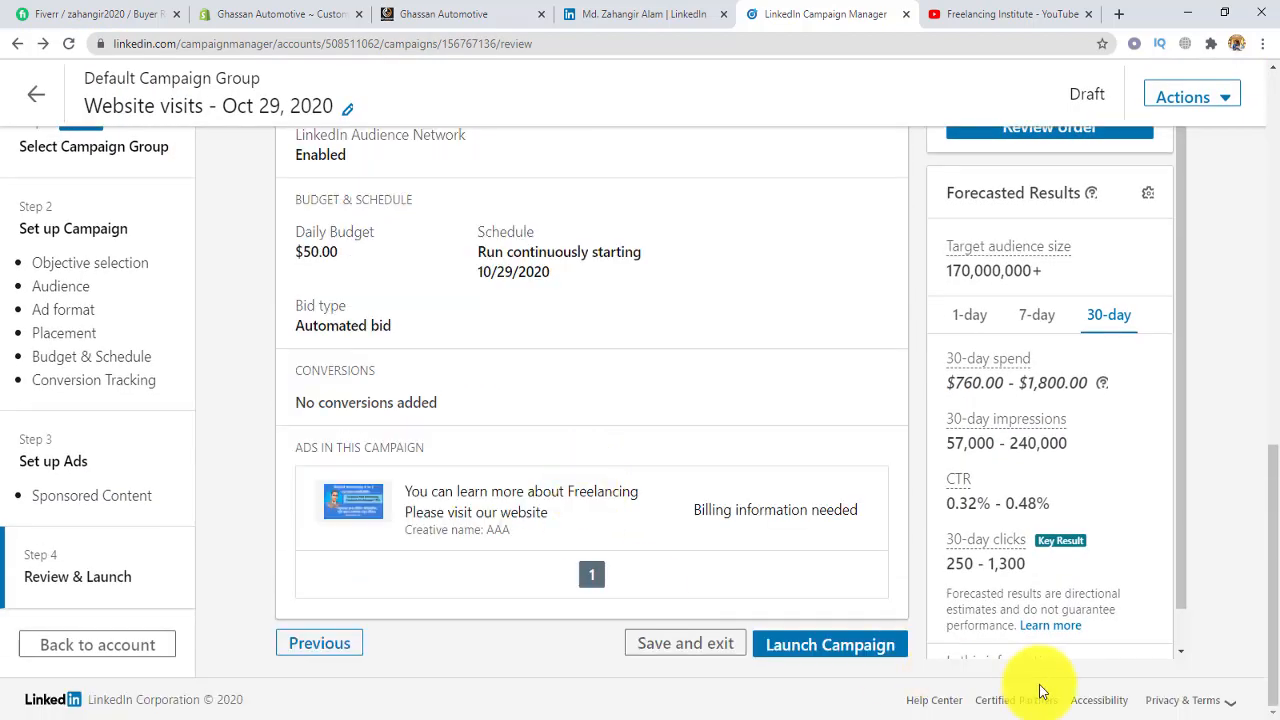
click(845, 657)
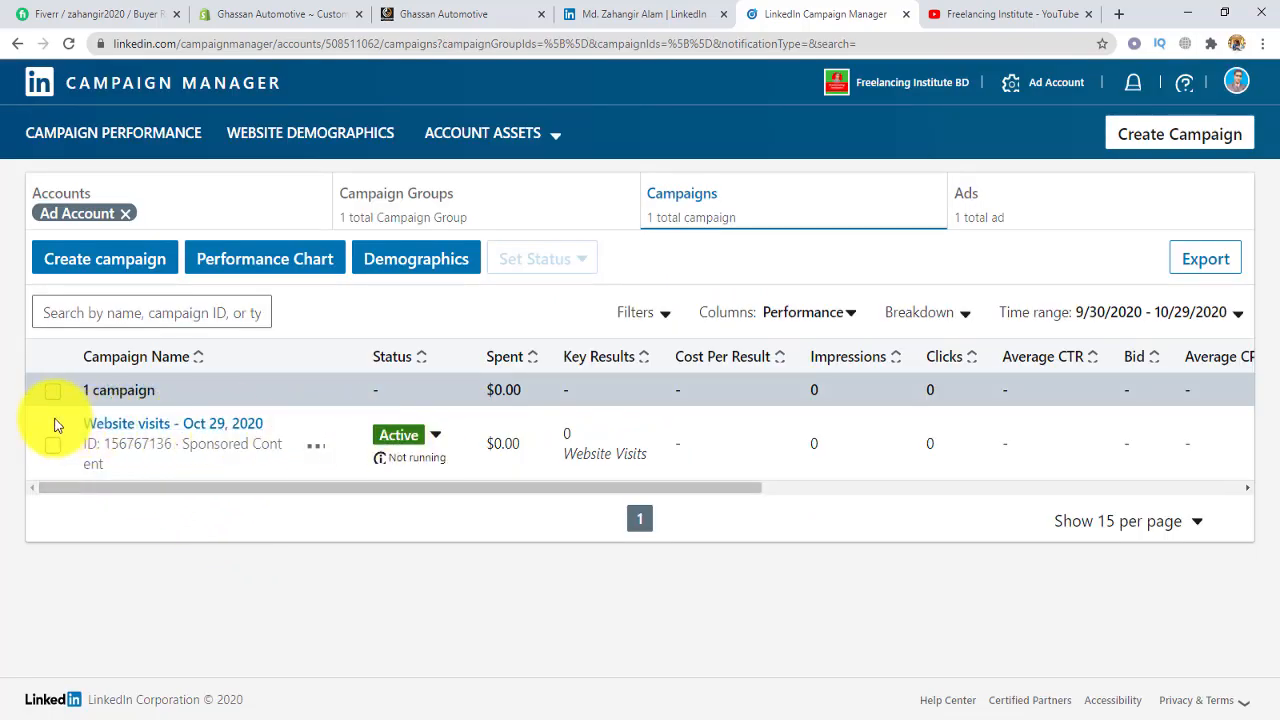
drag(314, 487, 158, 530)
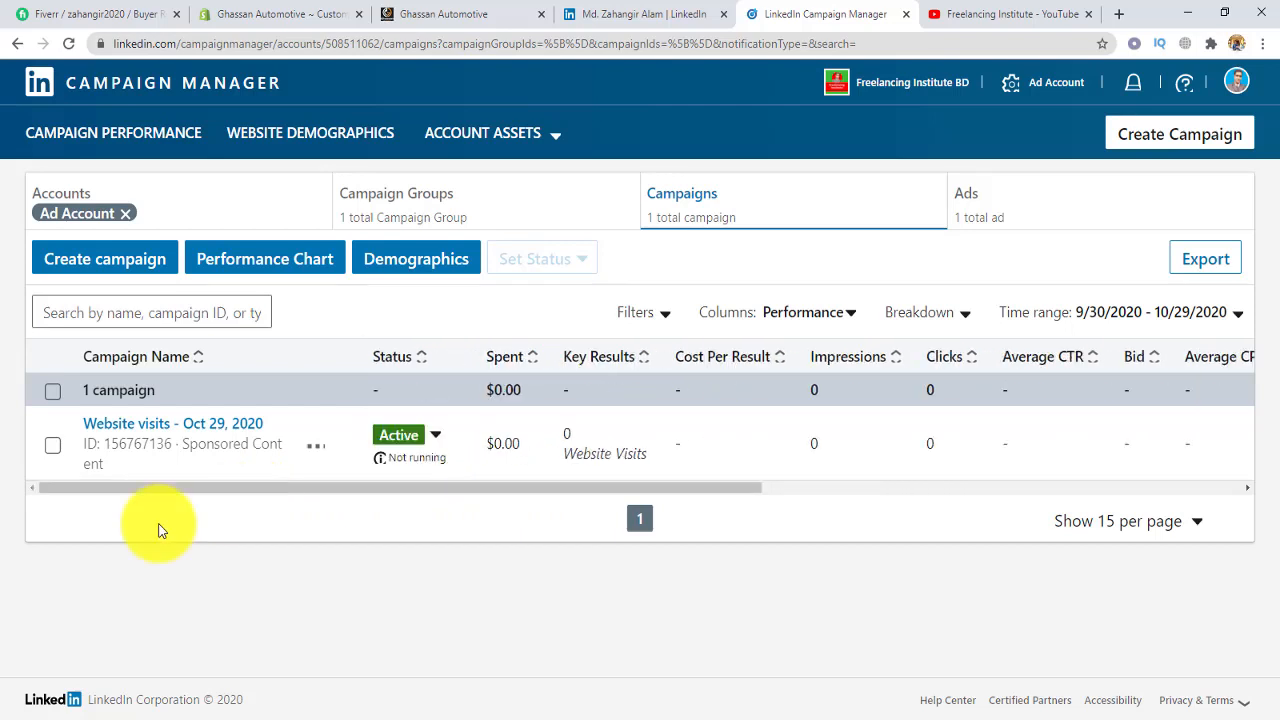